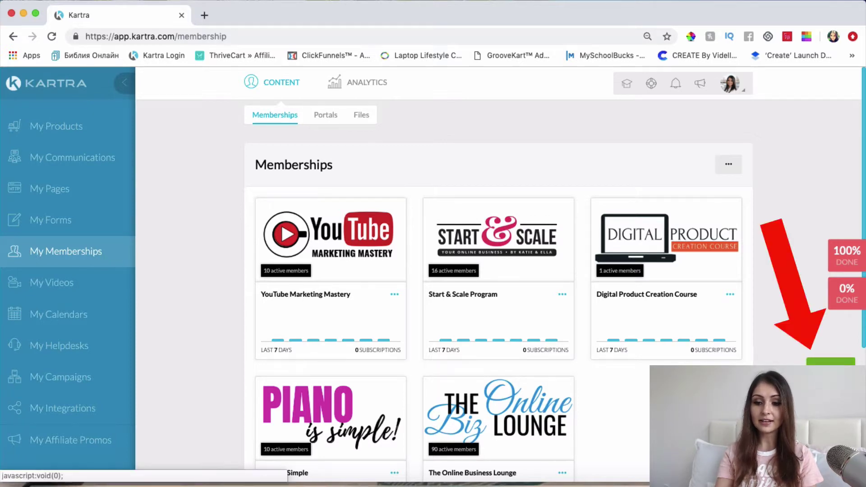
Create a new membership named 'Online Success Blueprint'.
{"action": "left_click", "coordinate": [831, 363]}
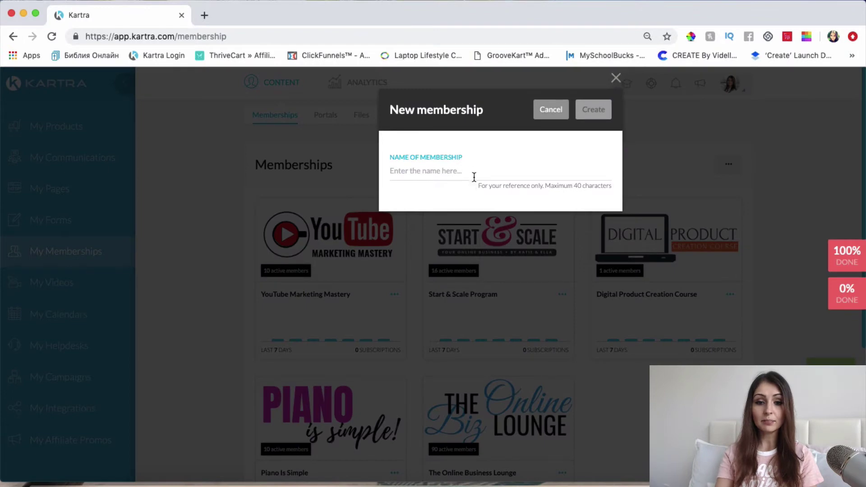
{"action": "left_click", "coordinate": [467, 167]}
{"action": "type", "text": "O"}
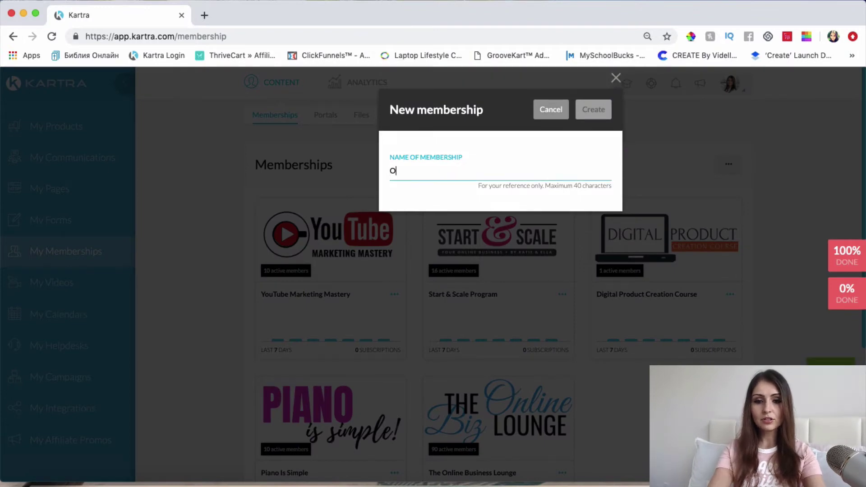
{"action": "type", "text": "nline S"}
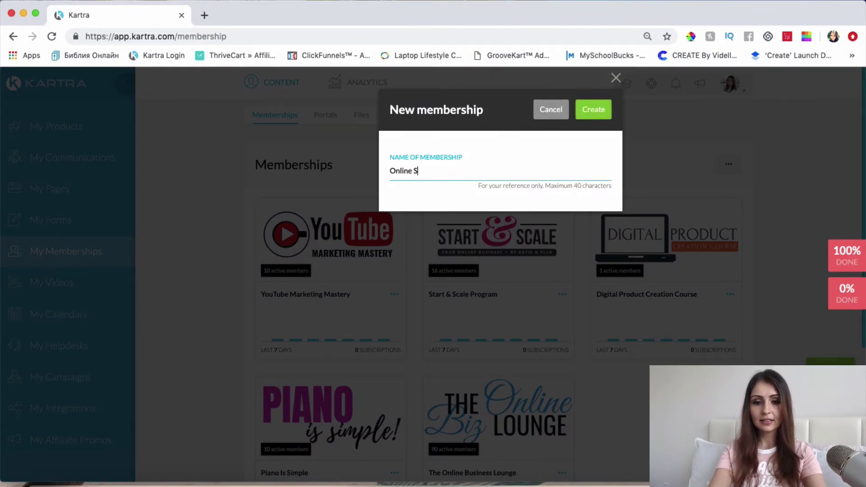
{"action": "type", "text": "uccess Bl"}
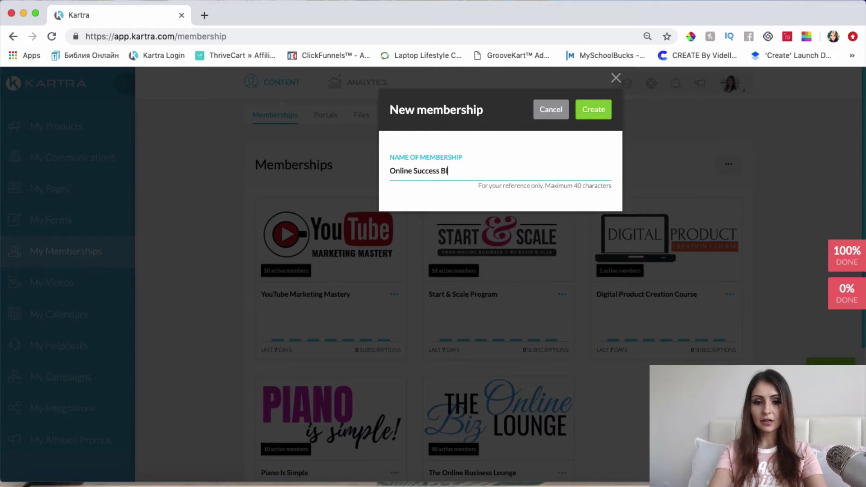
{"action": "type", "text": "ueprint"}
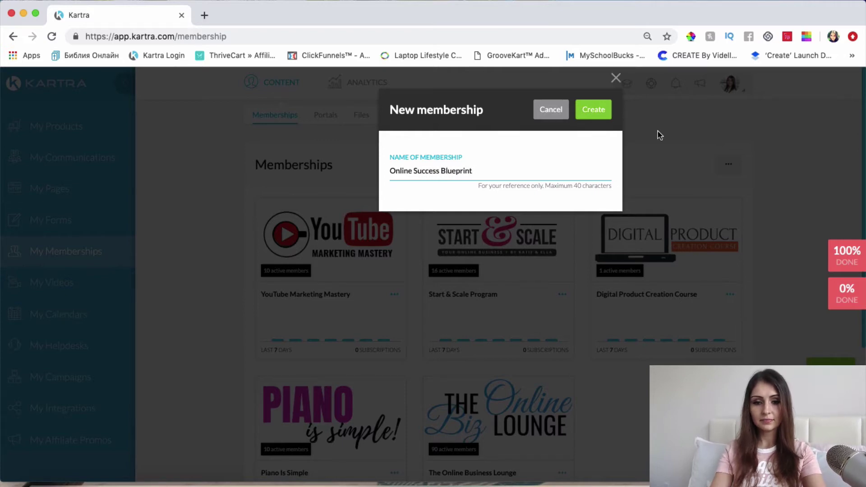
{"action": "left_click", "coordinate": [606, 114]}
Replace the membership description with pasted text about mindset, branding and trust-building training videos.
{"action": "left_click", "coordinate": [311, 339]}
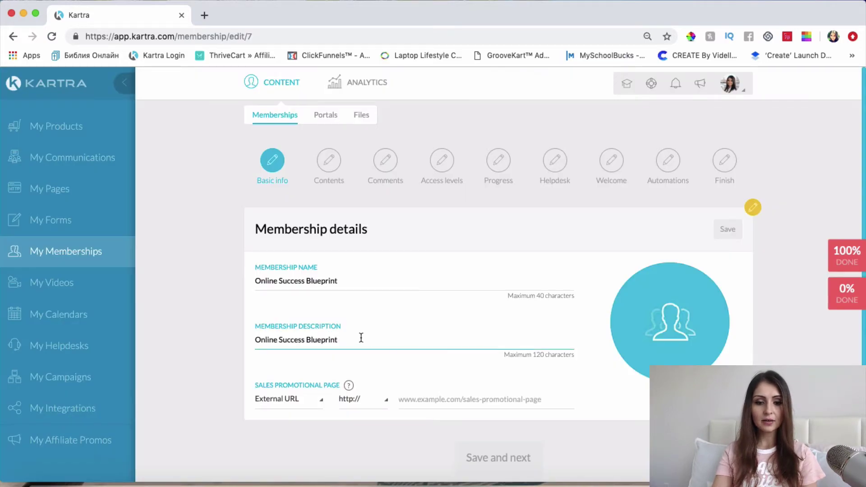
{"action": "left_click_drag", "start_coordinate": [361, 338], "coordinate": [242, 344]}
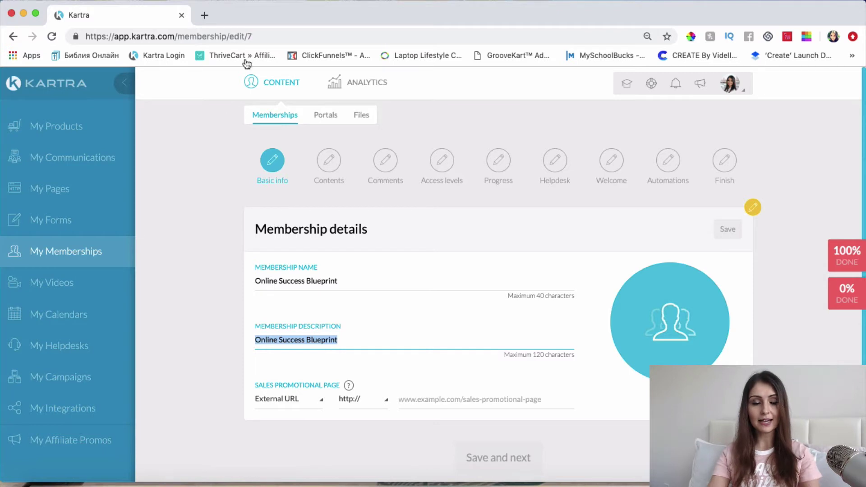
{"action": "key", "text": "super+v"}
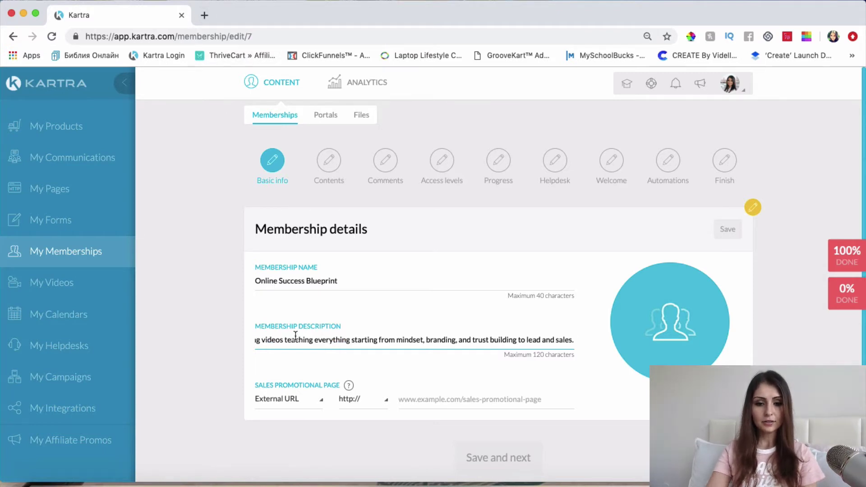
{"action": "left_click", "coordinate": [296, 340]}
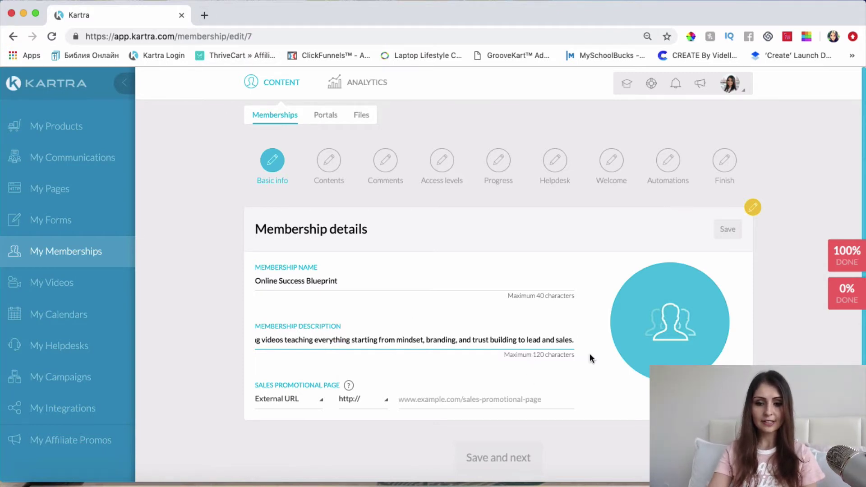
{"action": "scroll", "coordinate": [380, 406], "scroll_direction": "down", "scroll_amount": 2}
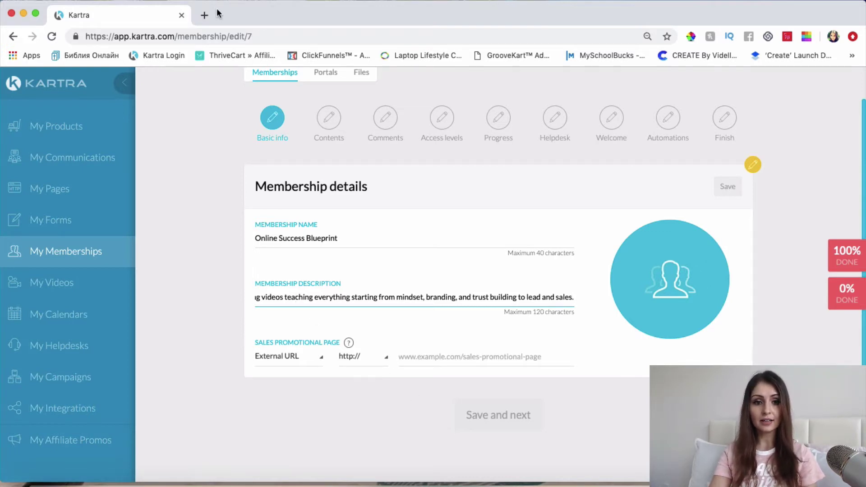
{"action": "left_click", "coordinate": [204, 15]}
Go to godaddy.com in the new browser tab.
{"action": "type", "text": "gogod"}
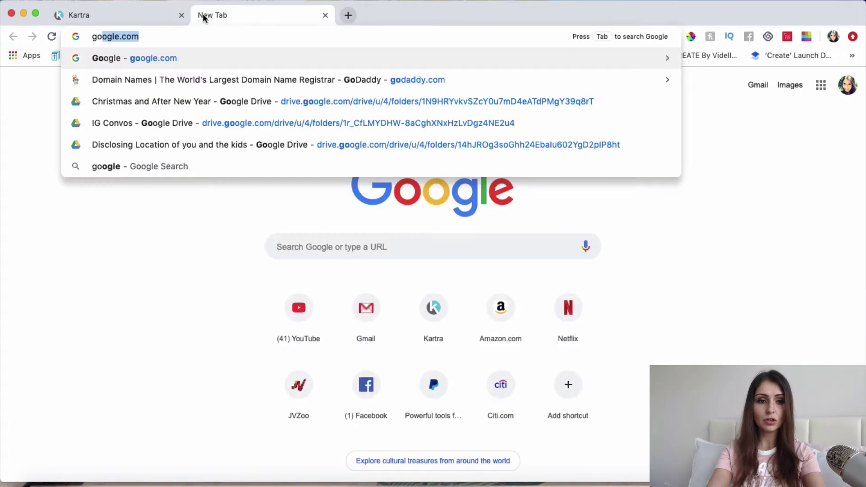
{"action": "key", "text": "BackSpace"}
{"action": "key", "text": "BackSpace"}
{"action": "key", "text": "BackSpace"}
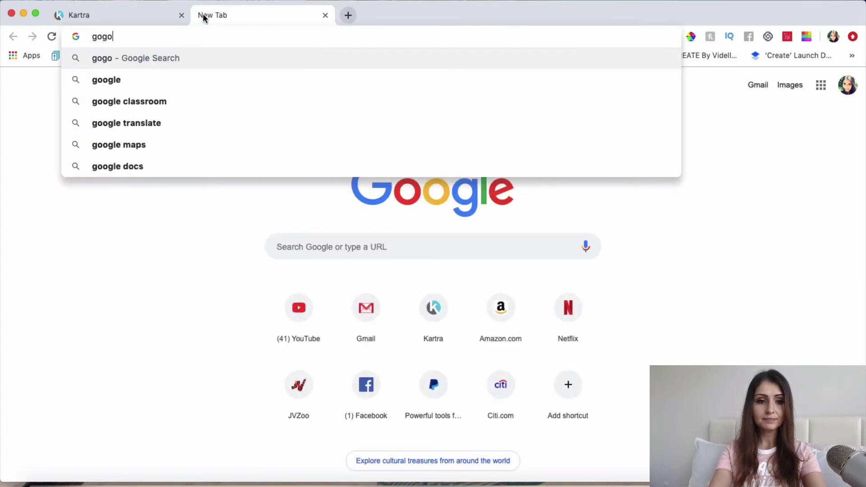
{"action": "type", "text": "d"}
{"action": "key", "text": "Return"}
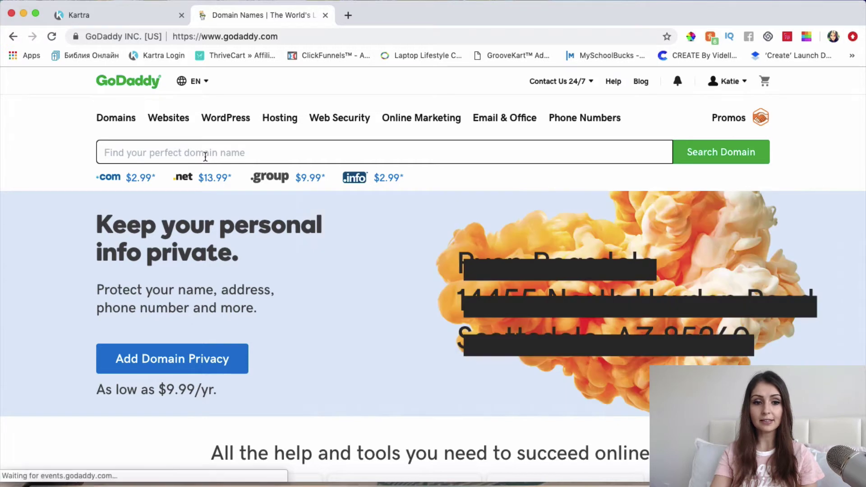
Search onlinesuccessblueprint.com, finding it only as a $2,595.00 premium domain.
{"action": "type", "text": "onl"}
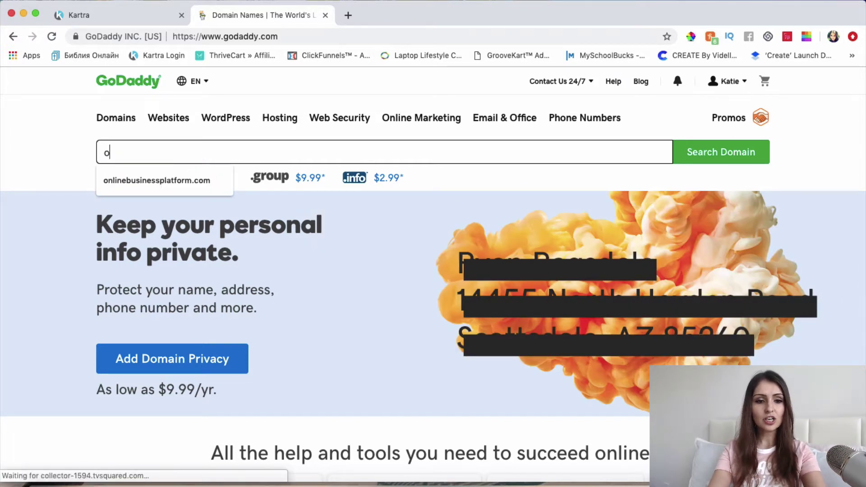
{"action": "type", "text": "inesuccessblueprint.com"}
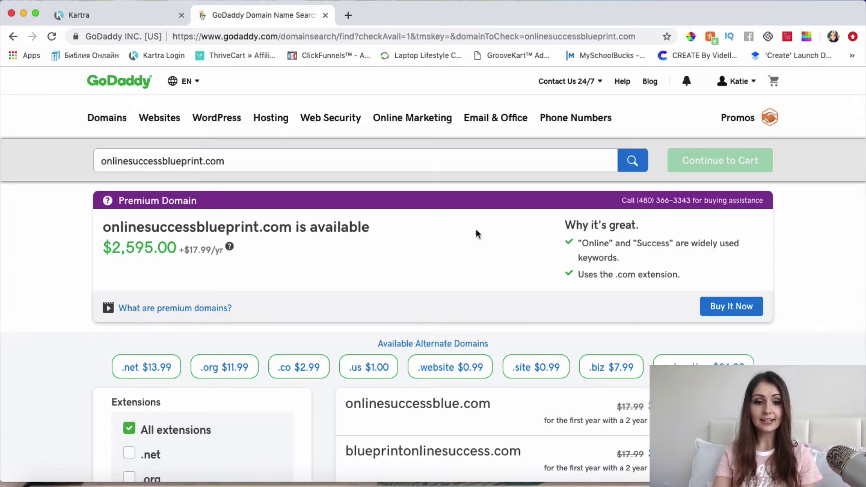
{"action": "scroll", "coordinate": [188, 229], "scroll_direction": "down", "scroll_amount": 2}
{"action": "scroll", "coordinate": [188, 230], "scroll_direction": "up", "scroll_amount": 2}
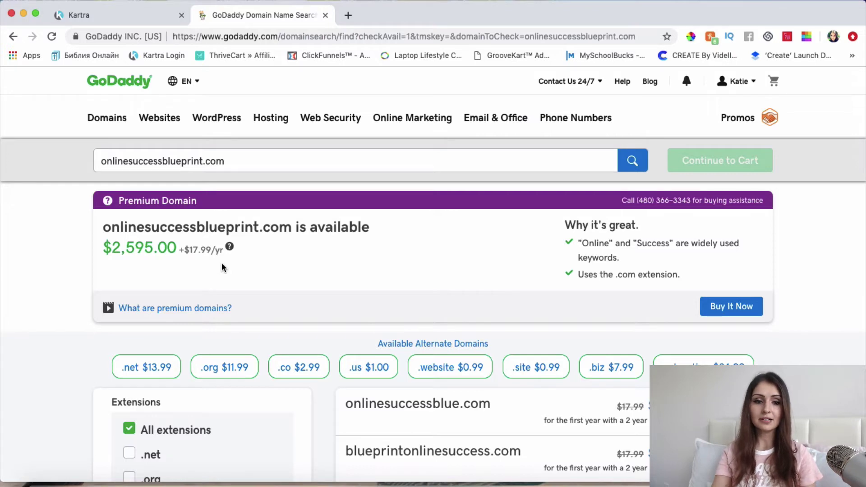
{"action": "left_click", "coordinate": [203, 161]}
{"action": "left_click_drag", "start_coordinate": [204, 161], "coordinate": [98, 162]}
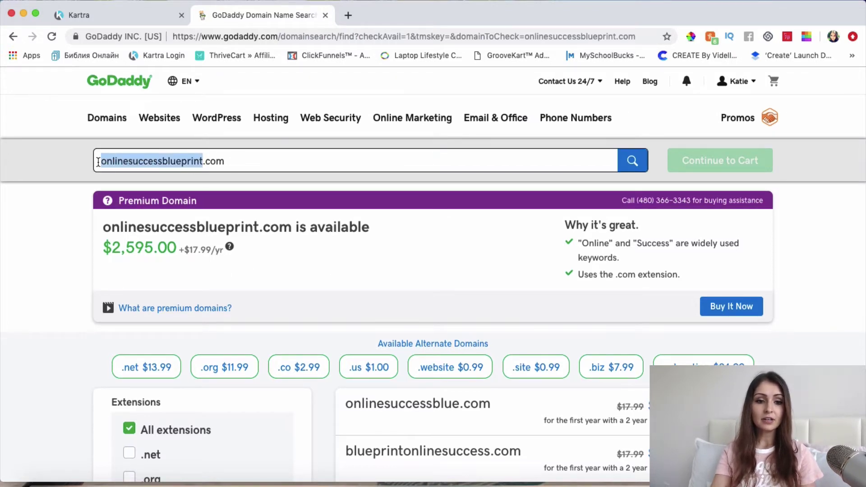
Search maptoonlinesuccess.com, find it available at $2.99 first year, and copy the name.
{"action": "left_click", "coordinate": [203, 161]}
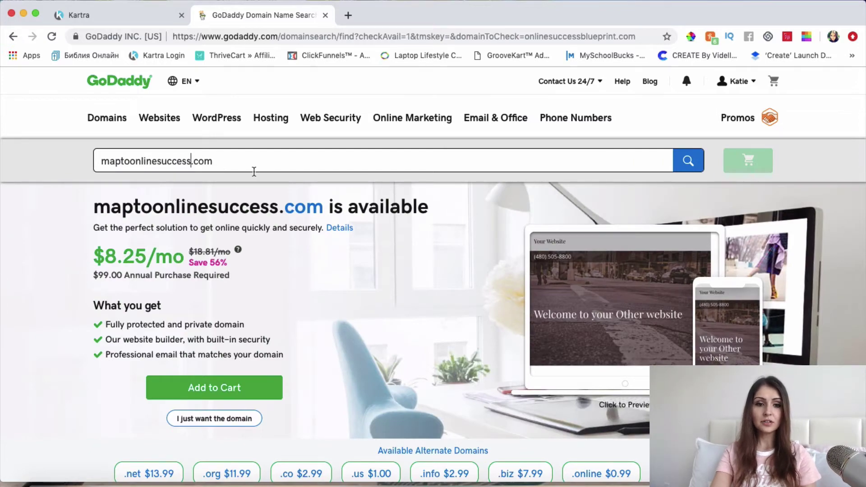
{"action": "scroll", "coordinate": [435, 204], "scroll_direction": "down", "scroll_amount": 5}
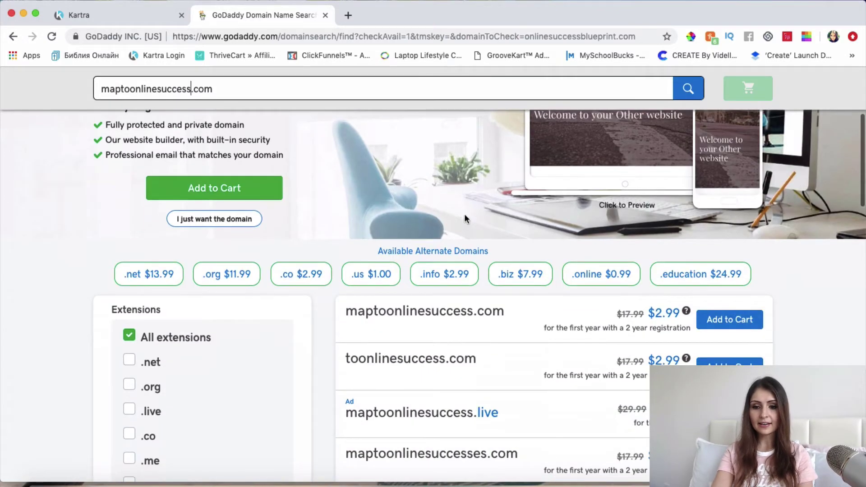
{"action": "scroll", "coordinate": [466, 218], "scroll_direction": "down", "scroll_amount": 3}
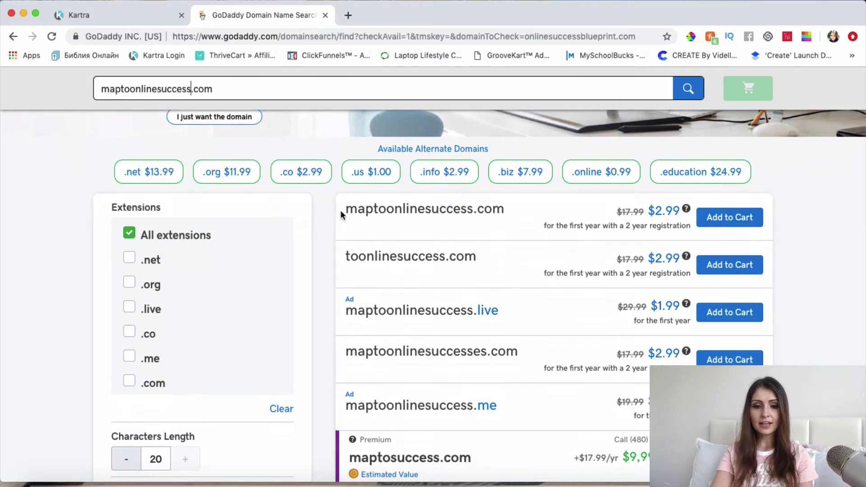
{"action": "left_click_drag", "start_coordinate": [341, 215], "coordinate": [511, 212]}
{"action": "key", "text": "super+c"}
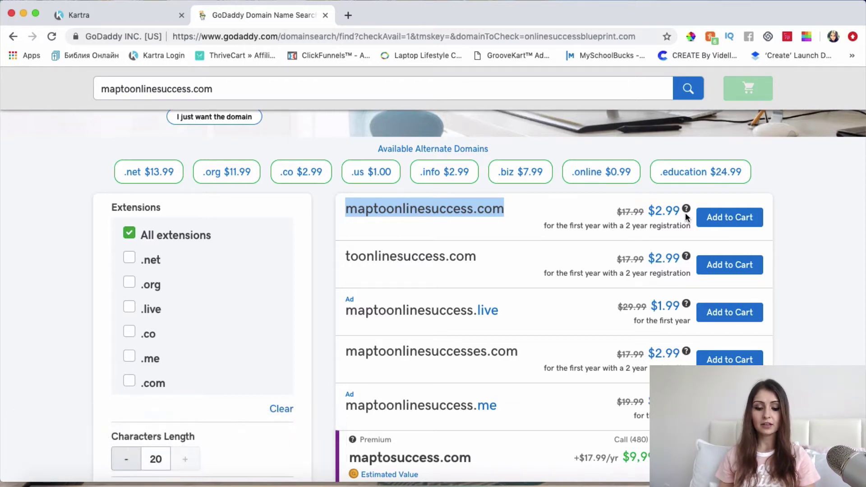
{"action": "scroll", "coordinate": [686, 212], "scroll_direction": "down", "scroll_amount": 1}
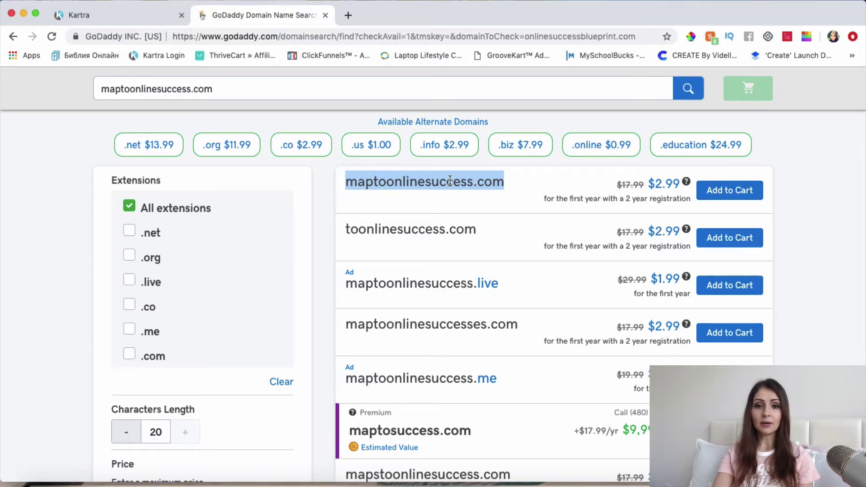
{"action": "scroll", "coordinate": [604, 212], "scroll_direction": "up", "scroll_amount": 1}
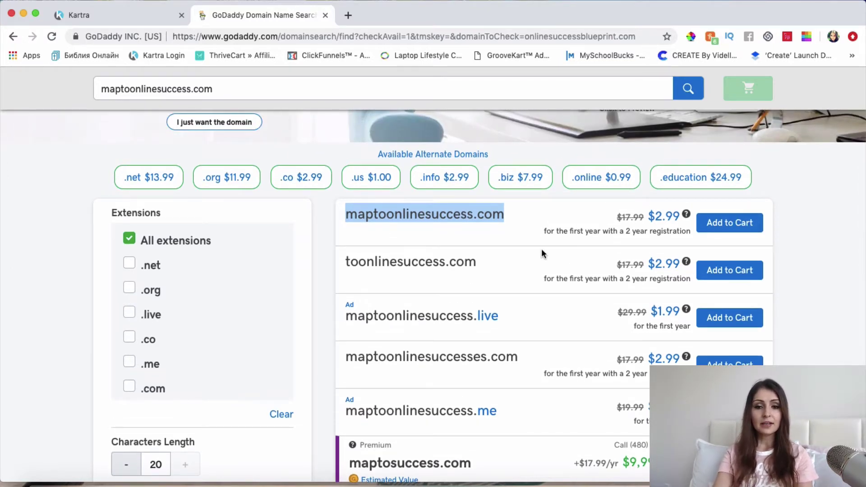
{"action": "scroll", "coordinate": [542, 250], "scroll_direction": "up", "scroll_amount": 1}
{"action": "scroll", "coordinate": [542, 250], "scroll_direction": "up", "scroll_amount": 8}
{"action": "scroll", "coordinate": [544, 255], "scroll_direction": "down", "scroll_amount": 4}
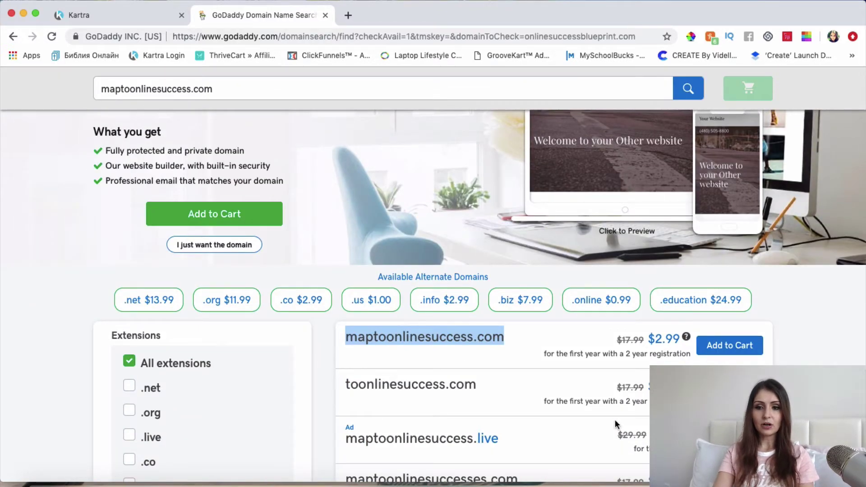
{"action": "scroll", "coordinate": [616, 419], "scroll_direction": "up", "scroll_amount": 2}
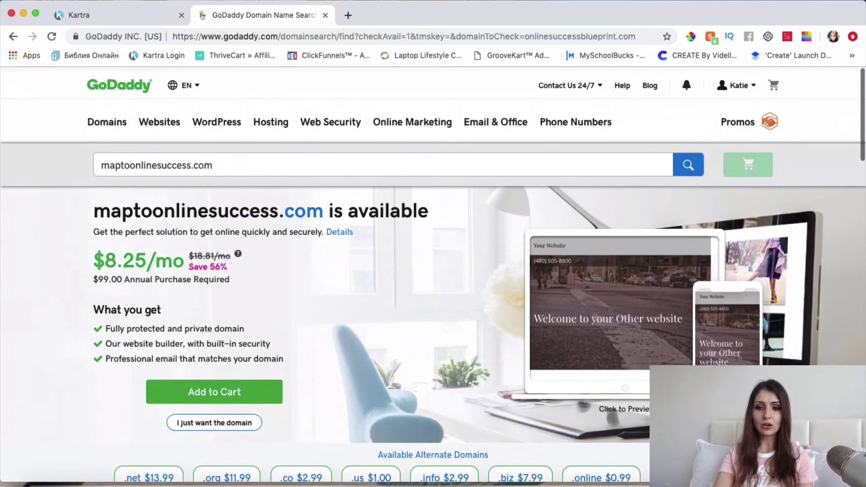
{"action": "scroll", "coordinate": [221, 95], "scroll_direction": "up", "scroll_amount": 3}
{"action": "left_click", "coordinate": [147, 16]}
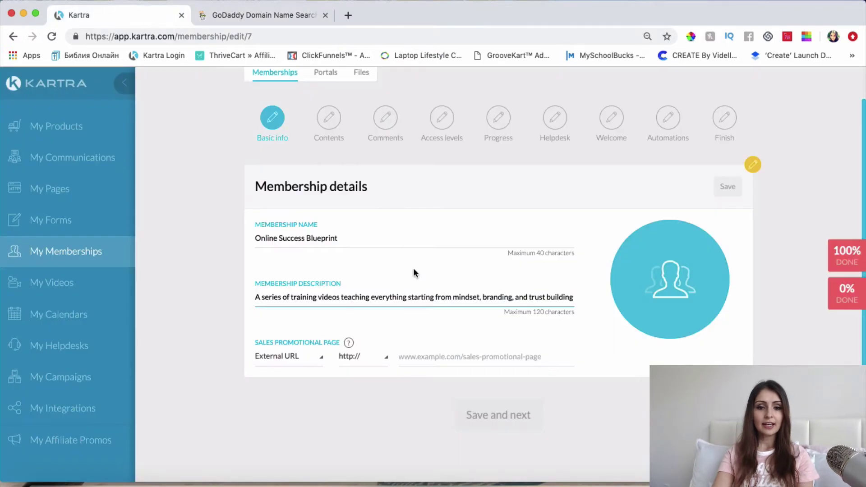
Paste maptoonlinesuccess.com as the sales promotional page URL and open the membership image editor.
{"action": "left_click", "coordinate": [424, 357]}
{"action": "key", "text": "super+v"}
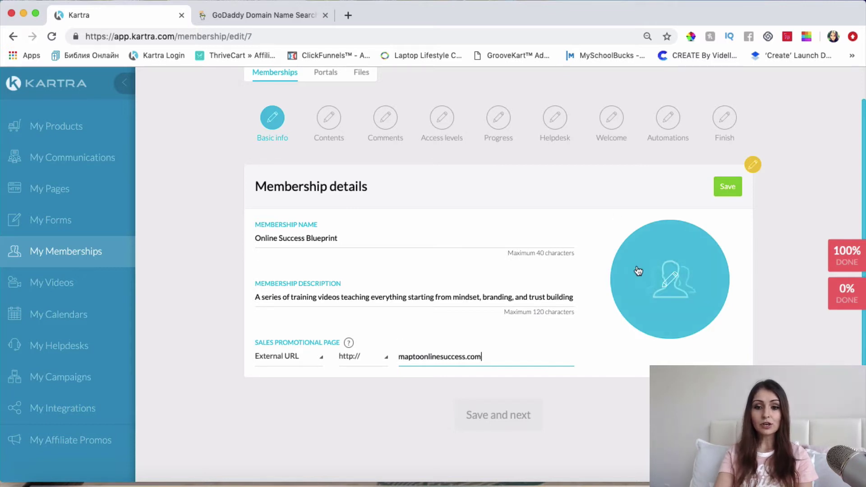
{"action": "left_click", "coordinate": [673, 278]}
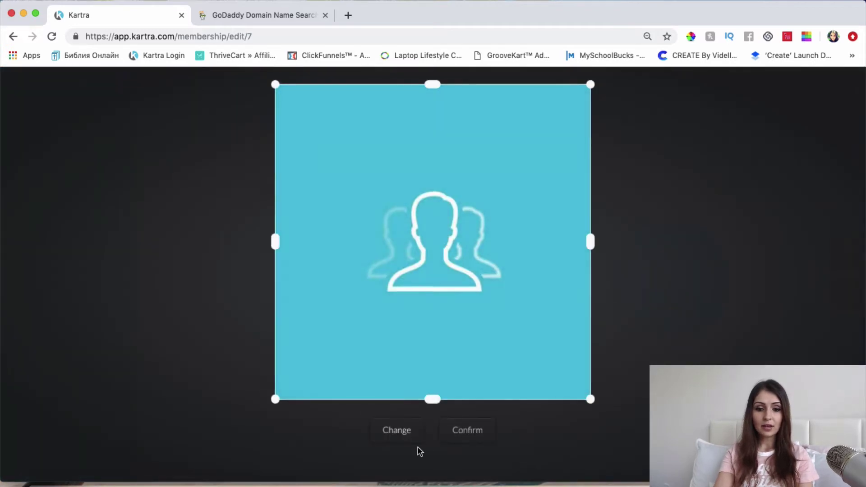
{"action": "left_click", "coordinate": [399, 433]}
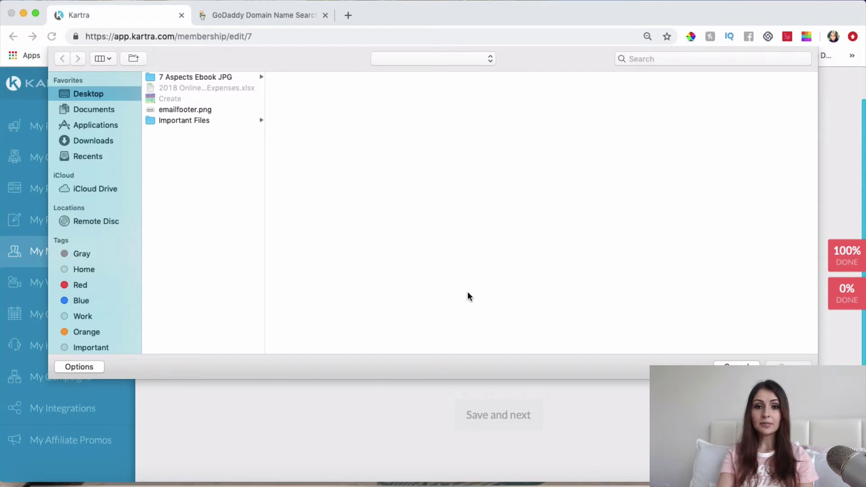
{"action": "key", "text": "Escape"}
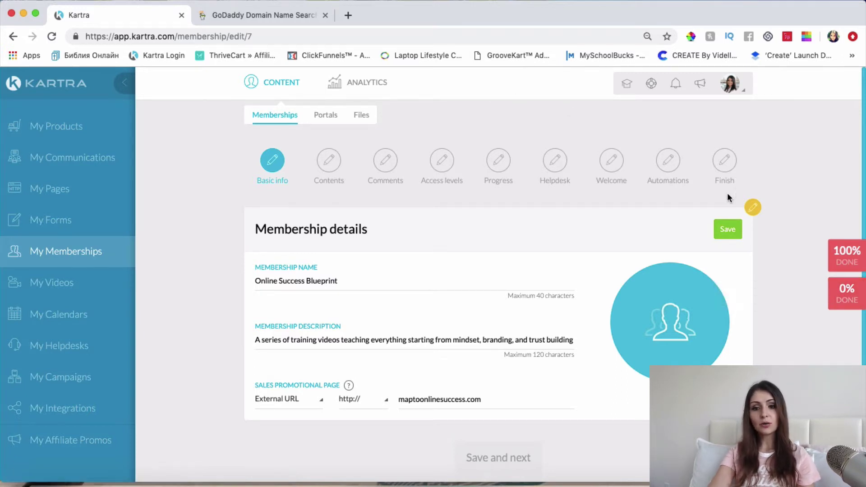
Load Canva's home page in a new tab and enter LOGO in its design search.
{"action": "left_click", "coordinate": [348, 15]}
{"action": "type", "text": "CANVA.com"}
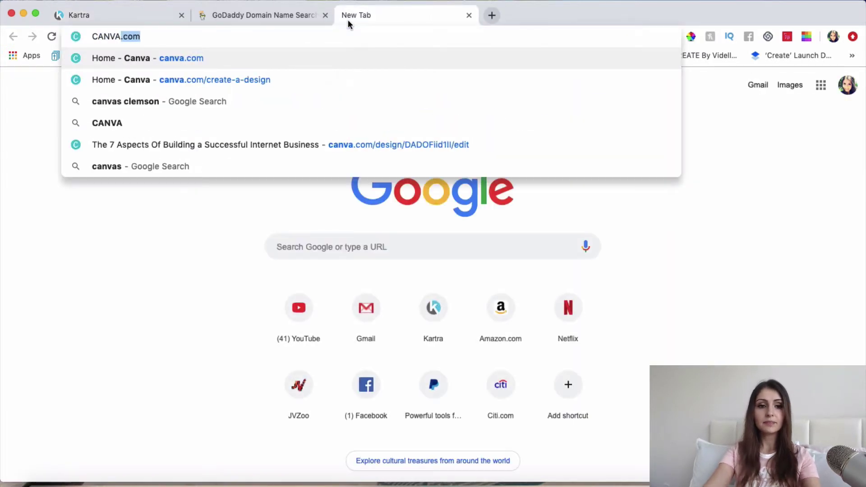
{"action": "key", "text": "Return"}
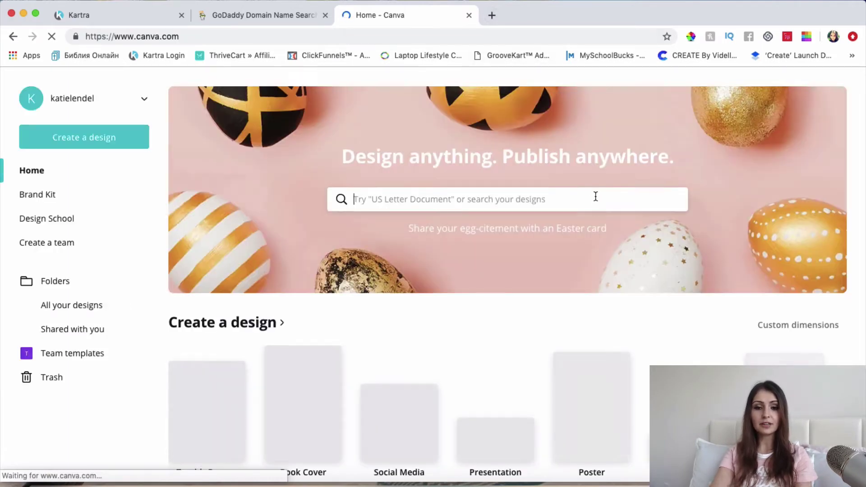
{"action": "scroll", "coordinate": [459, 353], "scroll_direction": "down", "scroll_amount": 4}
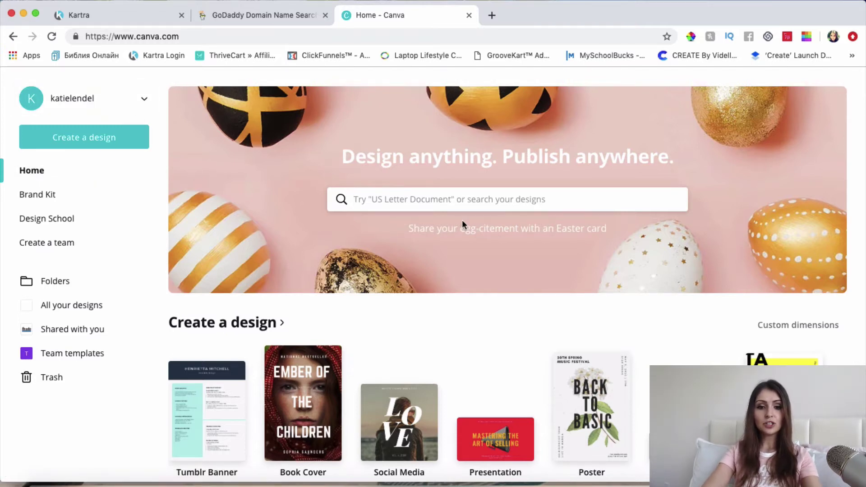
{"action": "type", "text": "LOGO"}
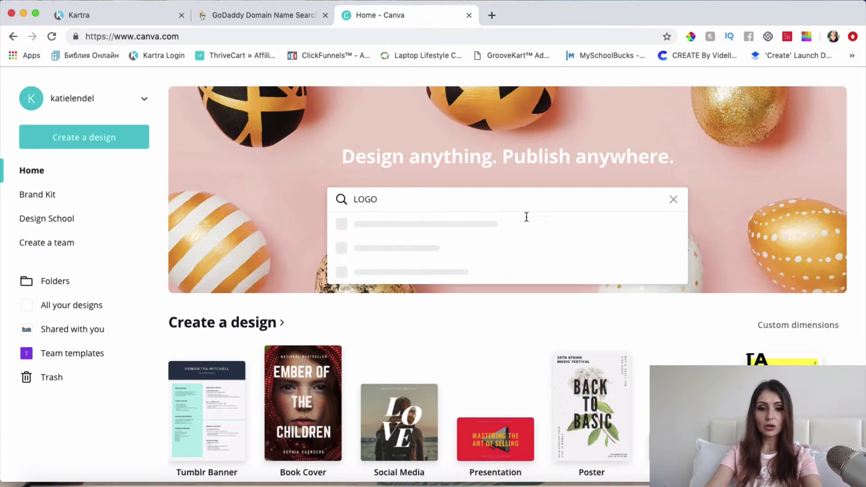
Start a new logo design and apply the defile de mode template.
{"action": "left_click", "coordinate": [467, 243]}
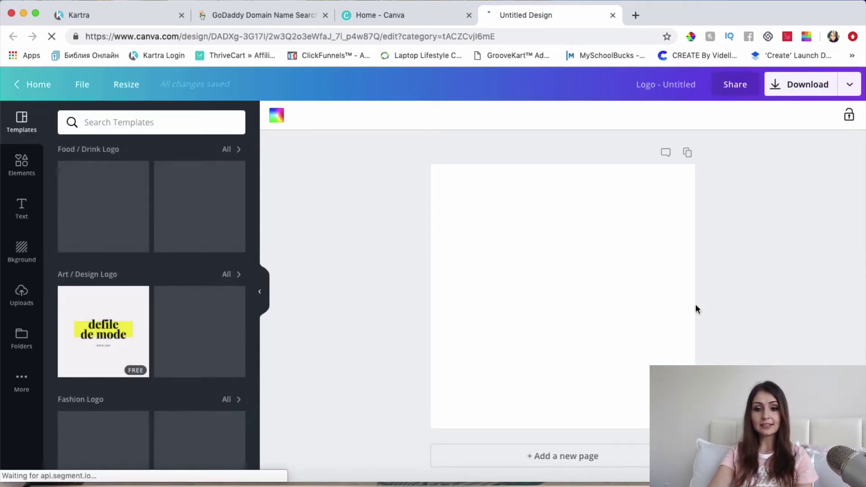
{"action": "scroll", "coordinate": [141, 216], "scroll_direction": "down", "scroll_amount": 3}
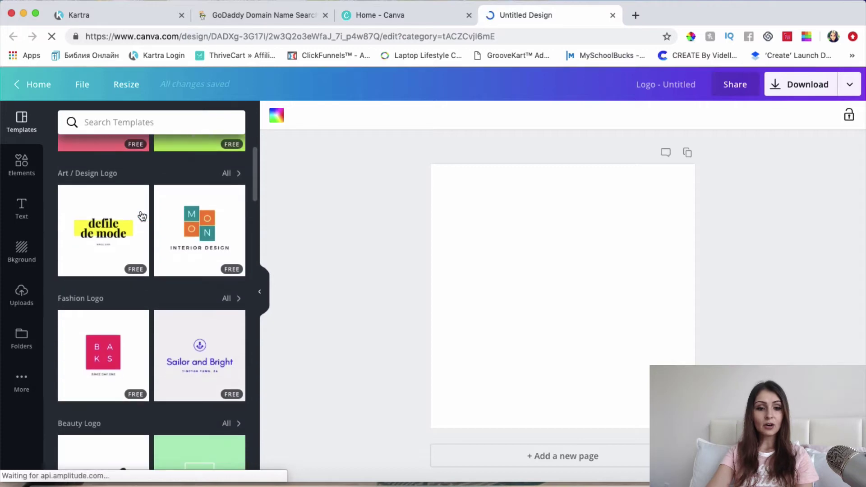
{"action": "scroll", "coordinate": [142, 216], "scroll_direction": "down", "scroll_amount": 15}
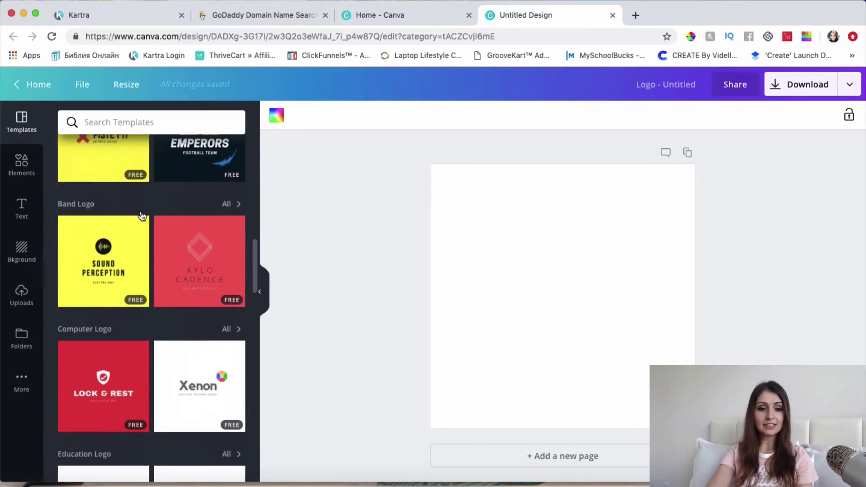
{"action": "scroll", "coordinate": [142, 216], "scroll_direction": "down", "scroll_amount": 4}
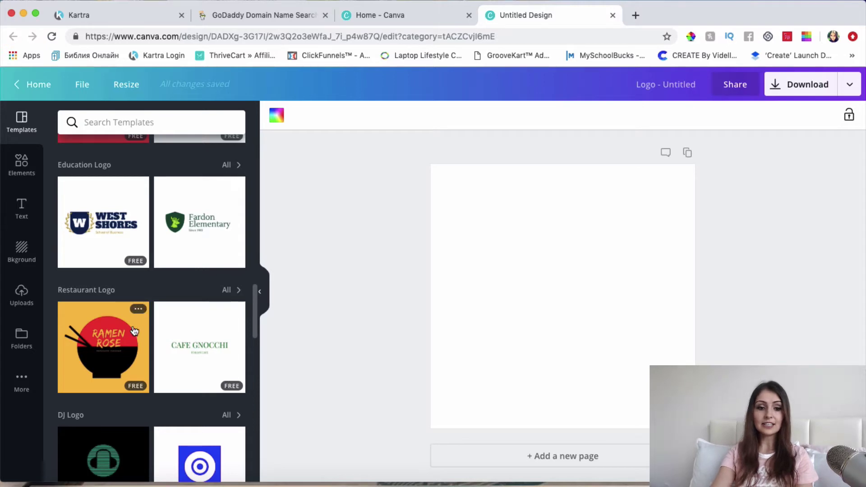
{"action": "scroll", "coordinate": [138, 316], "scroll_direction": "down", "scroll_amount": 10}
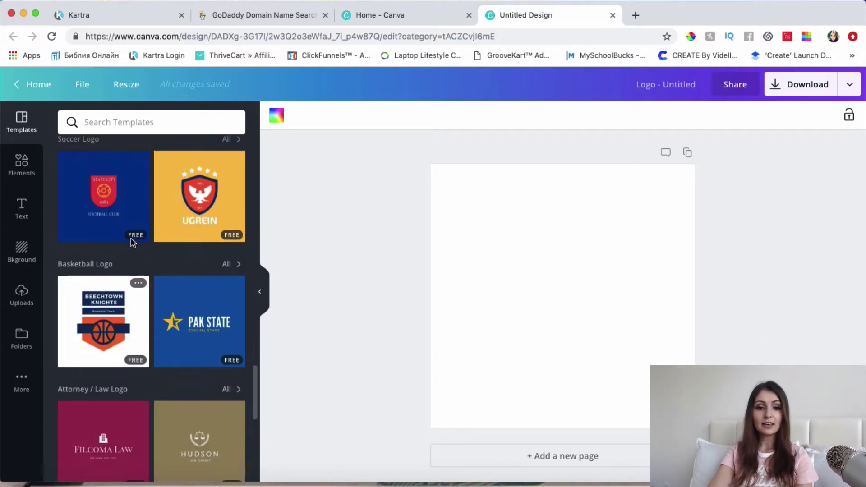
{"action": "scroll", "coordinate": [160, 330], "scroll_direction": "down", "scroll_amount": 4}
{"action": "scroll", "coordinate": [135, 361], "scroll_direction": "down", "scroll_amount": 9}
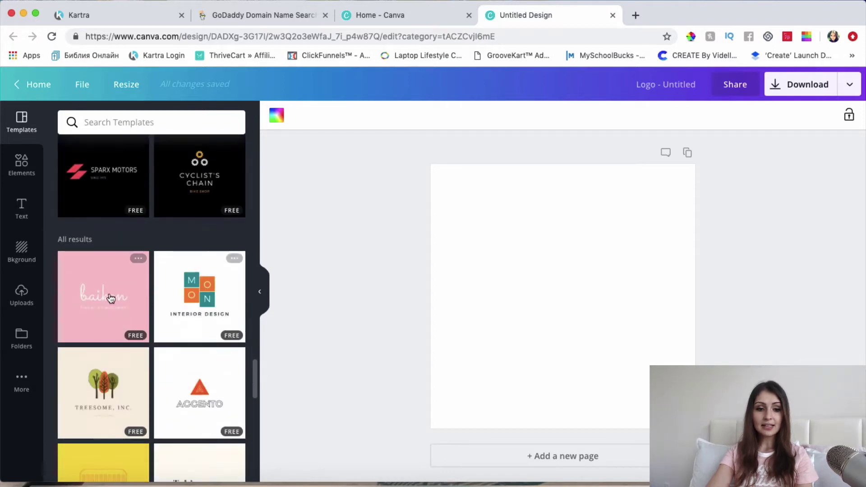
{"action": "scroll", "coordinate": [200, 325], "scroll_direction": "down", "scroll_amount": 2}
{"action": "scroll", "coordinate": [200, 325], "scroll_direction": "down", "scroll_amount": 5}
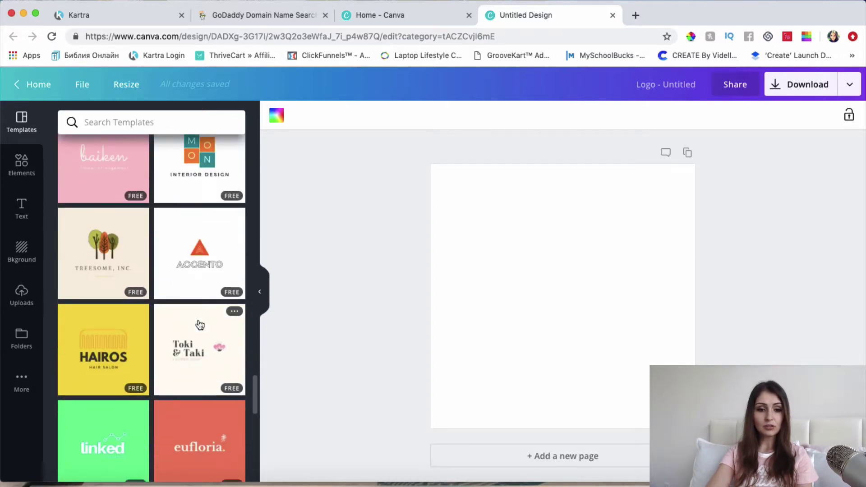
{"action": "scroll", "coordinate": [200, 325], "scroll_direction": "down", "scroll_amount": 2}
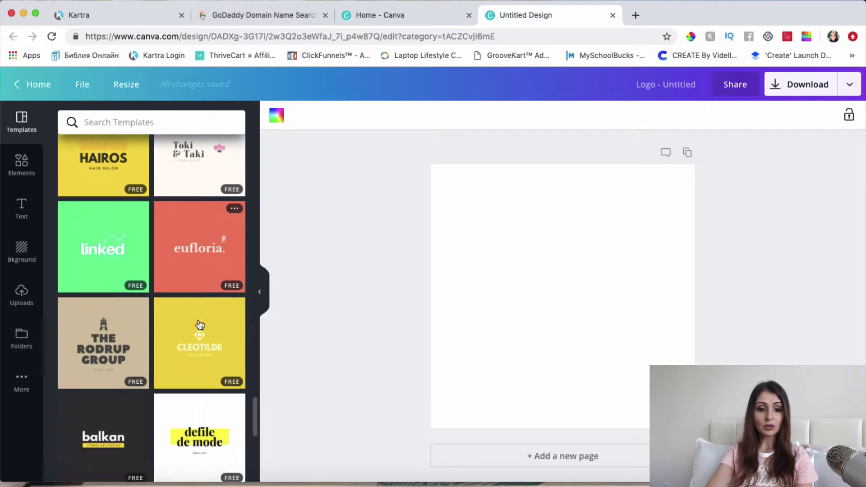
{"action": "scroll", "coordinate": [223, 382], "scroll_direction": "down", "scroll_amount": 2}
{"action": "left_click", "coordinate": [223, 382]}
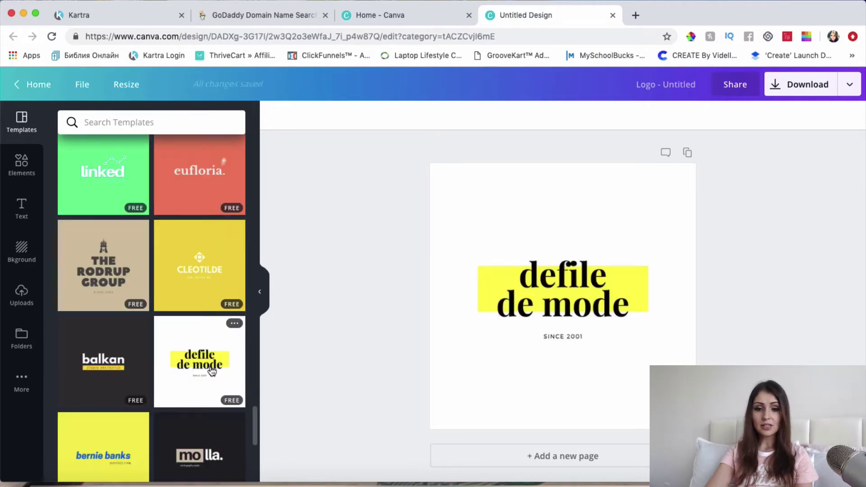
Check the logo headline and design title, then close the GoDaddy tab.
{"action": "left_click", "coordinate": [567, 278]}
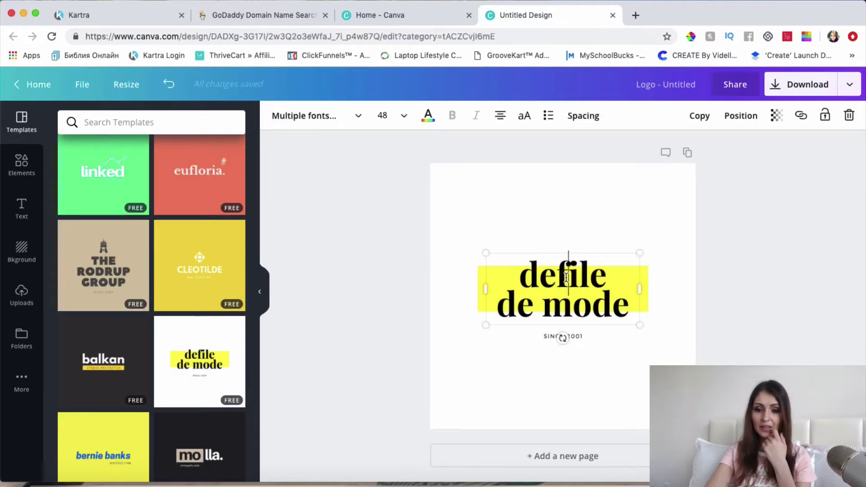
{"action": "left_click", "coordinate": [758, 223]}
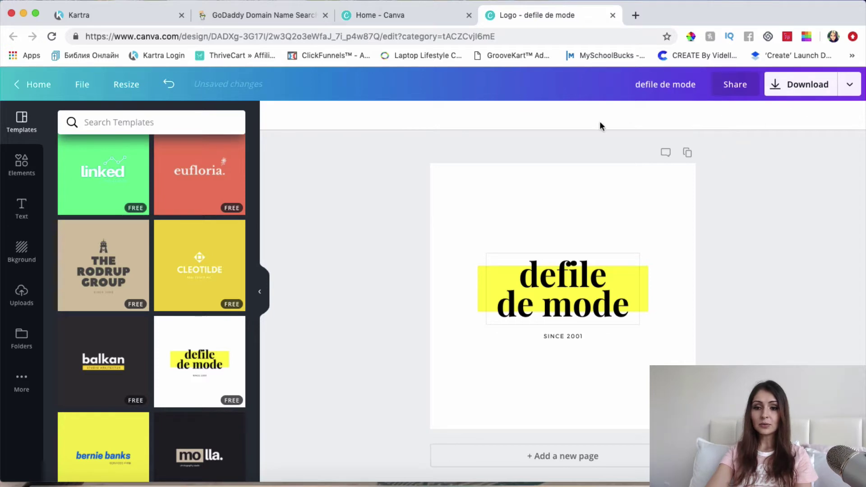
{"action": "left_click", "coordinate": [658, 89]}
{"action": "left_click", "coordinate": [757, 143]}
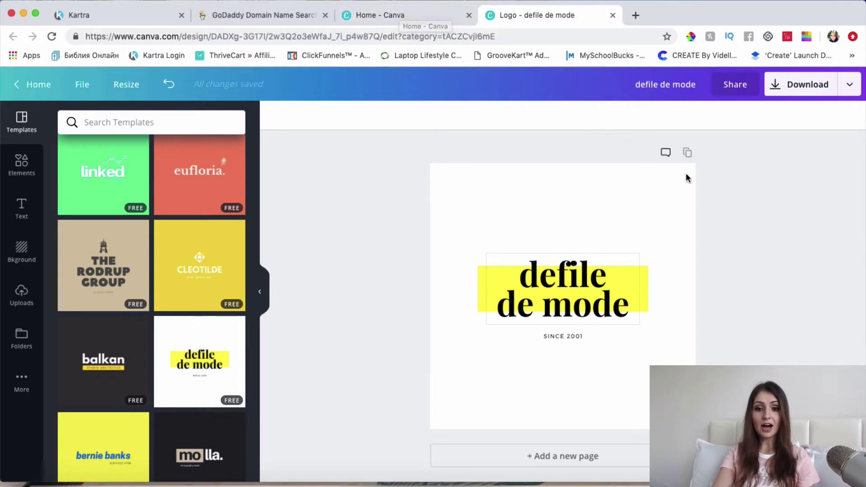
{"action": "left_click", "coordinate": [325, 15]}
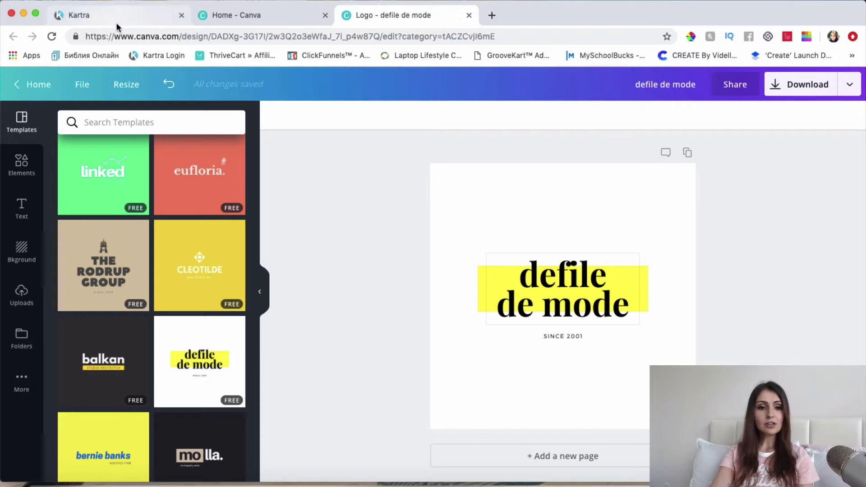
Save the membership details, then use Save and next to reach the Contents step.
{"action": "left_click", "coordinate": [116, 18]}
{"action": "scroll", "coordinate": [666, 256], "scroll_direction": "down", "scroll_amount": 2}
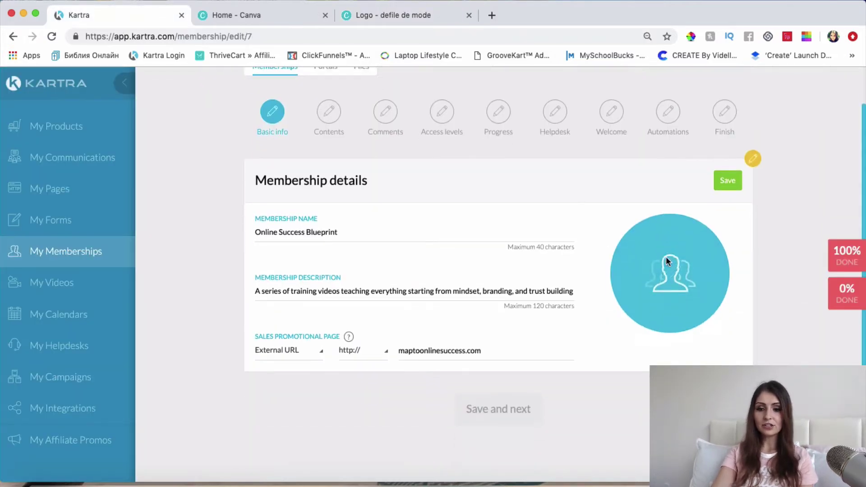
{"action": "left_click", "coordinate": [732, 182]}
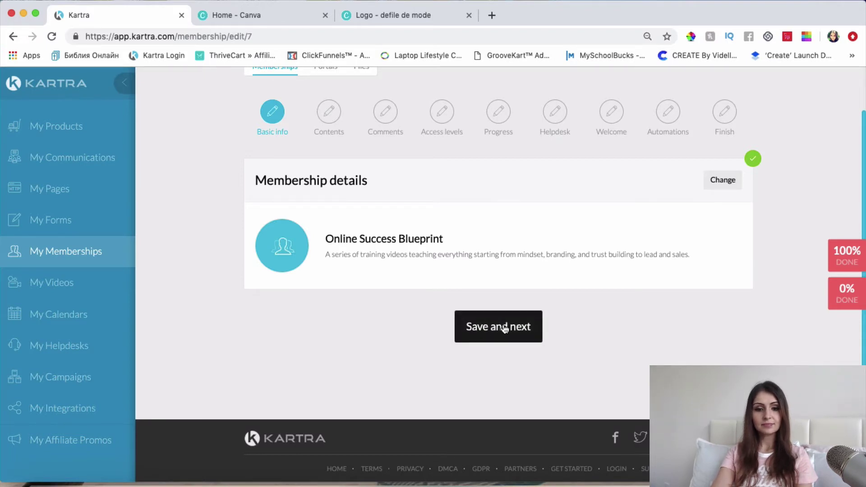
{"action": "left_click", "coordinate": [504, 330]}
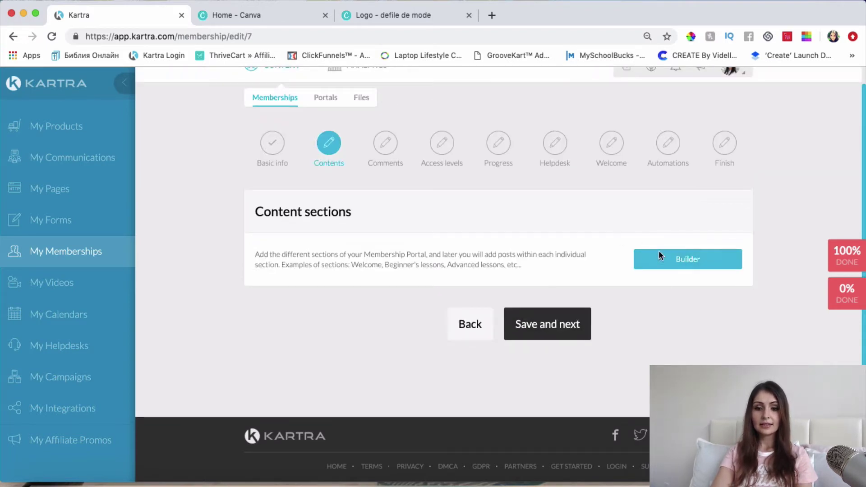
Open the Builder, dismiss the header logo settings unchanged, and expand the elements panel.
{"action": "left_click", "coordinate": [688, 262]}
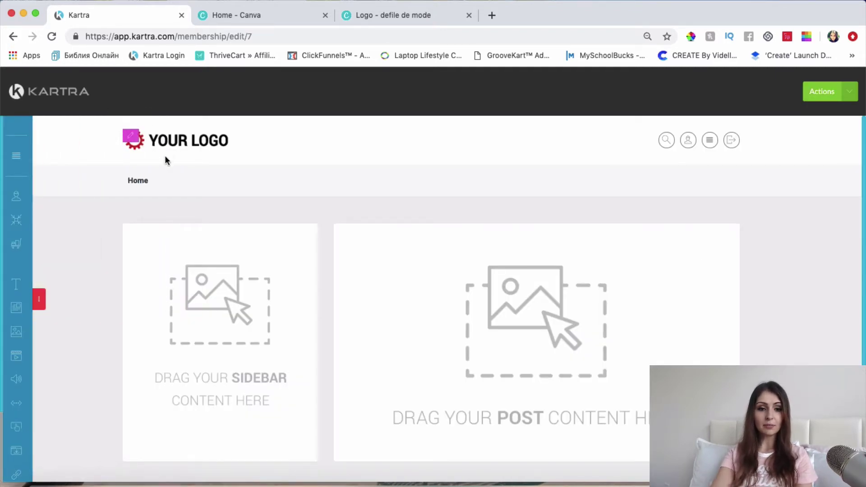
{"action": "left_click", "coordinate": [131, 138]}
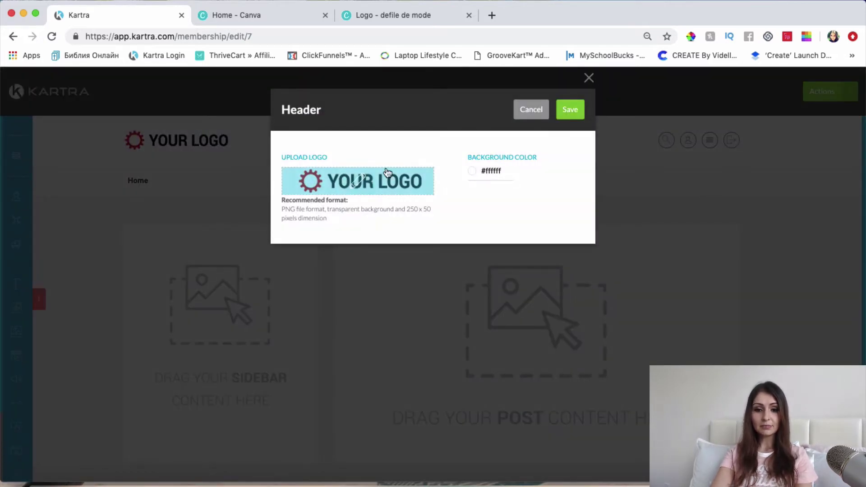
{"action": "left_click", "coordinate": [538, 116]}
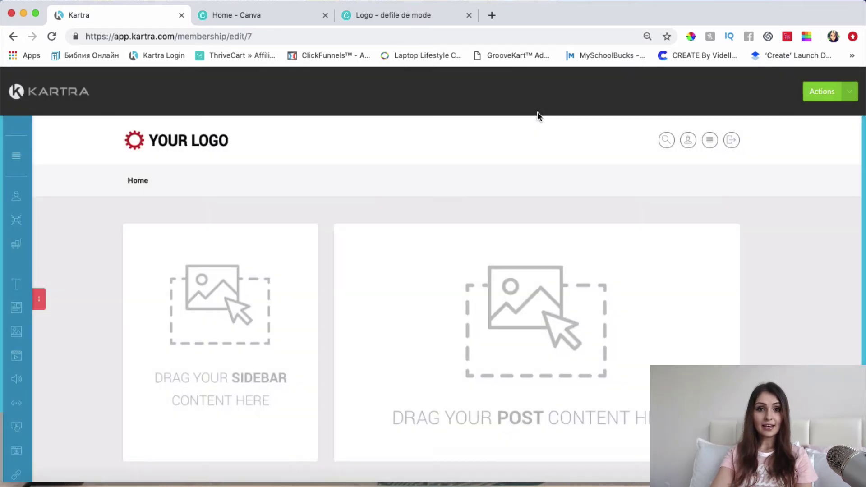
{"action": "left_click", "coordinate": [40, 300]}
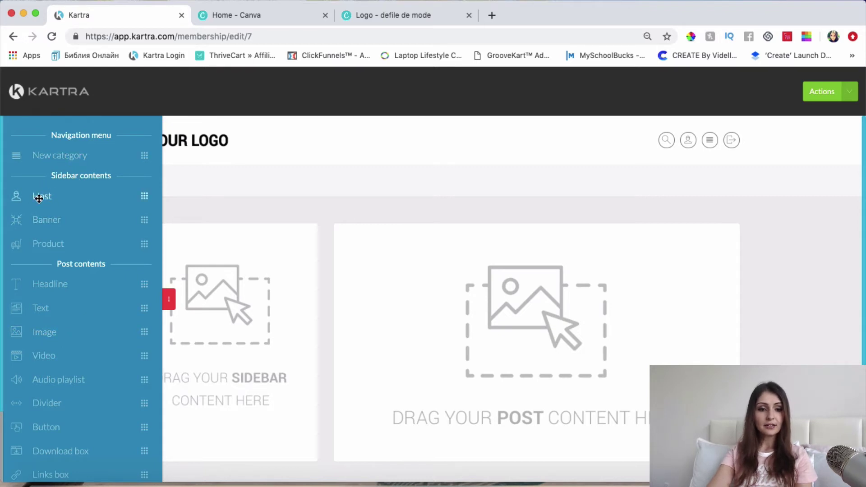
Drag a Host card and a Product block into the sidebar, featuring Start & Scale Program.
{"action": "left_click_drag", "start_coordinate": [43, 199], "coordinate": [251, 247]}
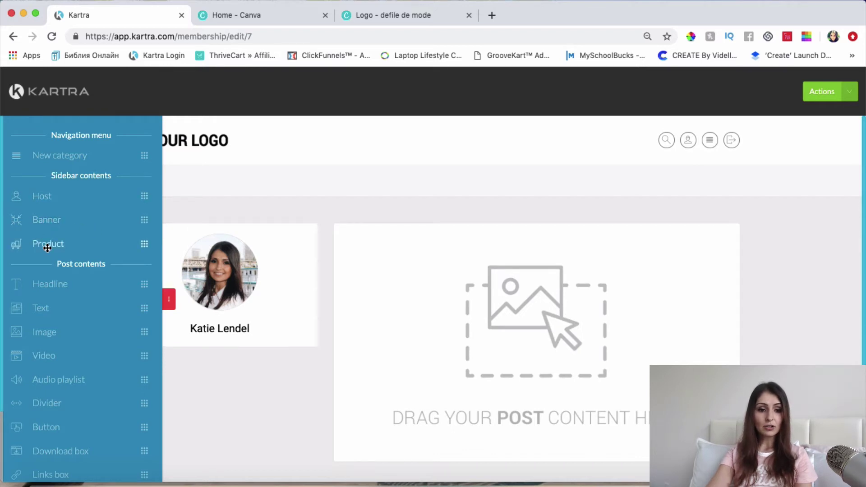
{"action": "left_click_drag", "start_coordinate": [47, 247], "coordinate": [240, 421]}
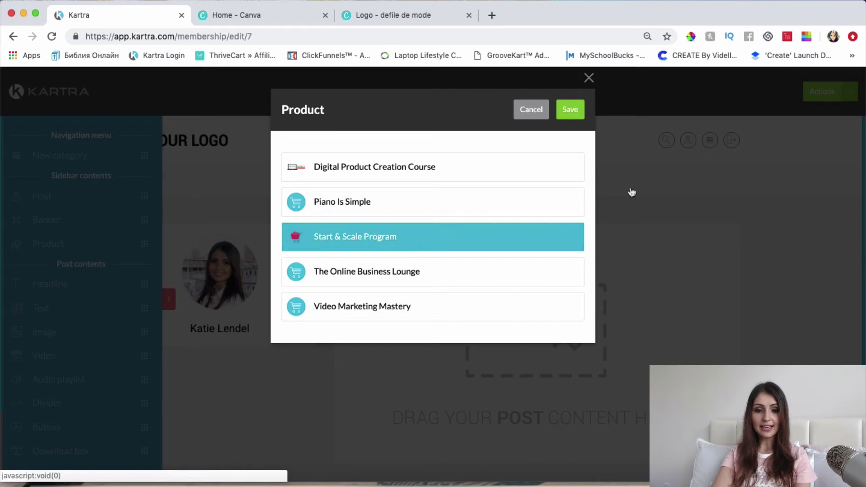
{"action": "left_click", "coordinate": [579, 116]}
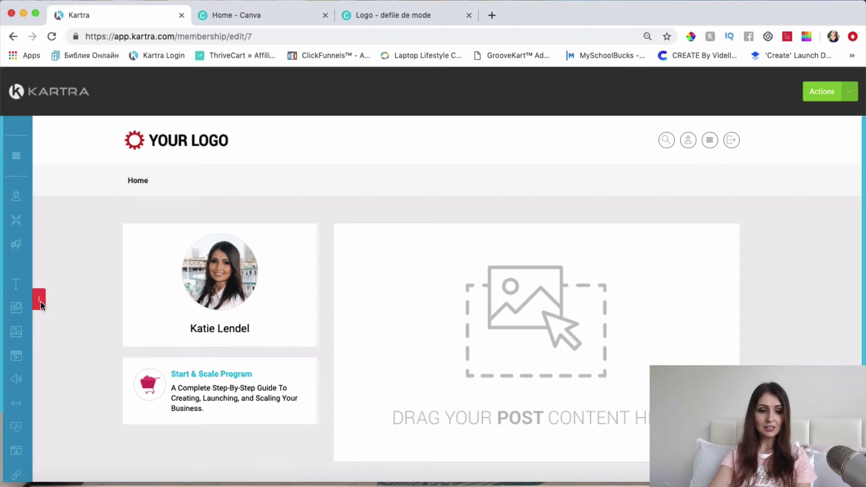
Enable the Facebook link in the host card's settings and focus its URL field.
{"action": "mouse_move", "coordinate": [41, 303]}
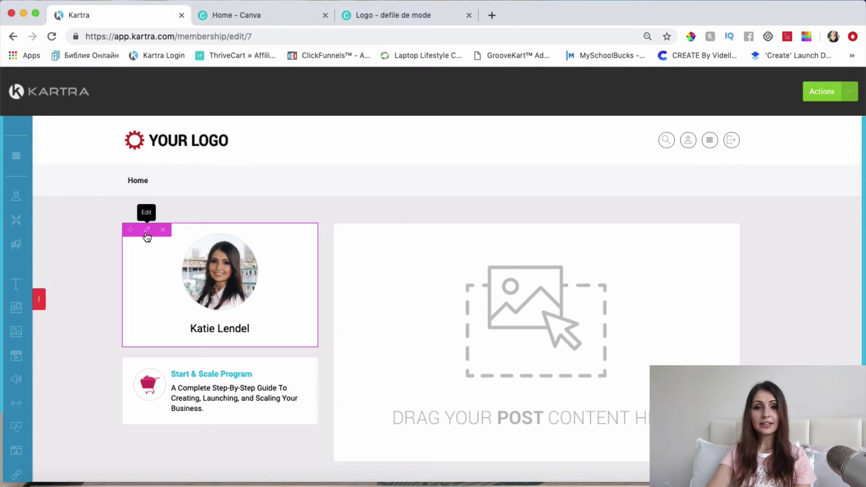
{"action": "mouse_move", "coordinate": [280, 259]}
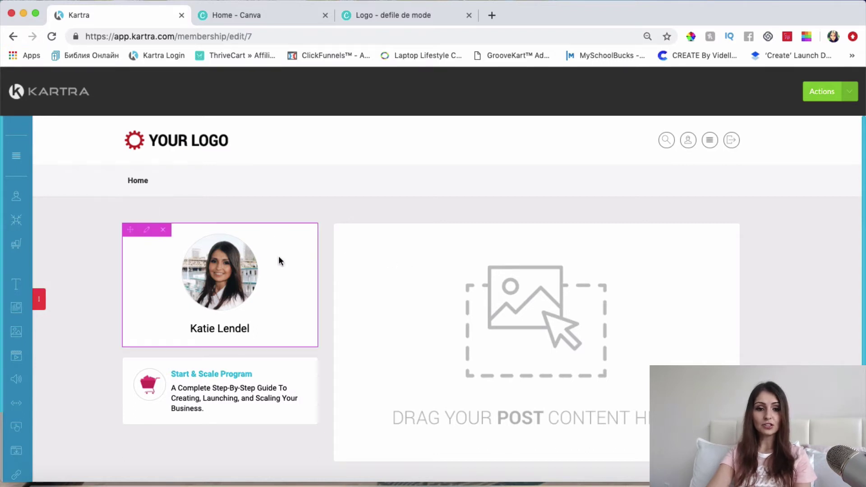
{"action": "left_click", "coordinate": [148, 231]}
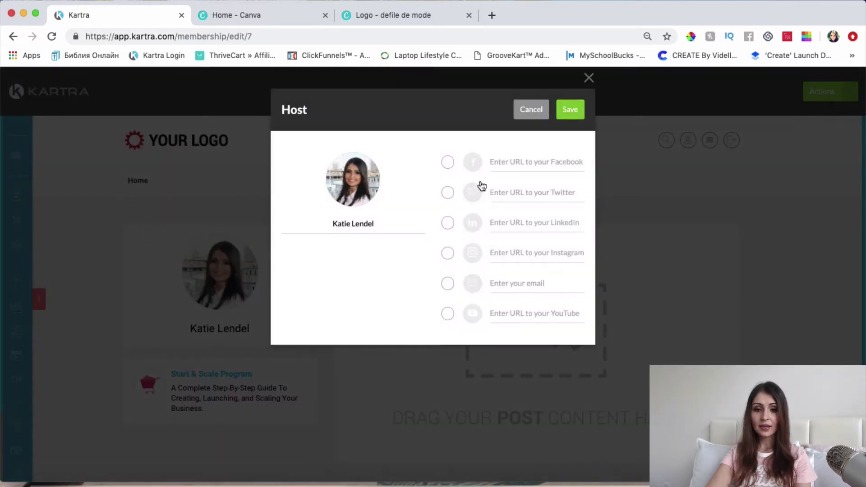
{"action": "left_click", "coordinate": [448, 163]}
{"action": "left_click", "coordinate": [530, 162]}
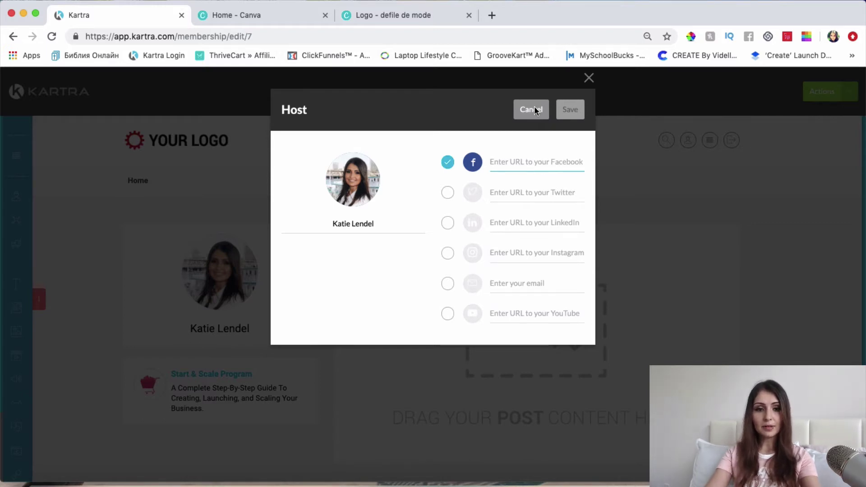
Open facebook.com in a new browser tab.
{"action": "left_click", "coordinate": [495, 13]}
{"action": "type", "text": "FACE"}
{"action": "key", "text": "Return"}
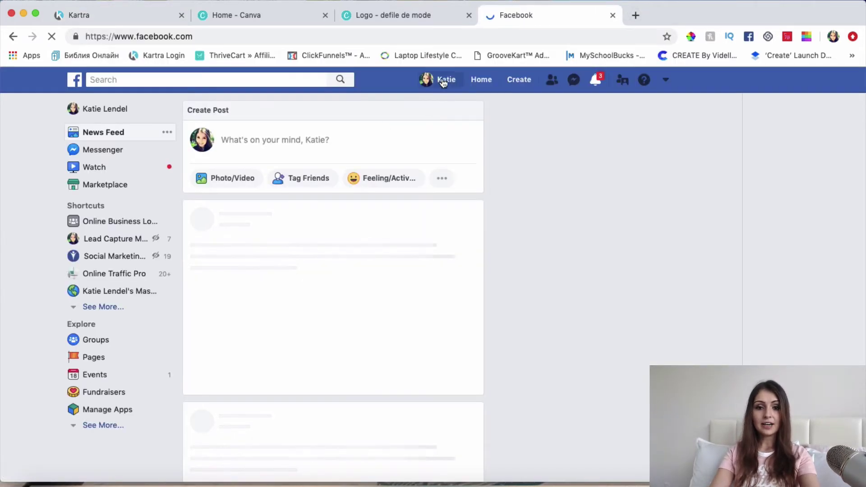
Copy your Facebook profile page's web address and switch back to Kartra's Host dialog.
{"action": "left_click", "coordinate": [445, 81]}
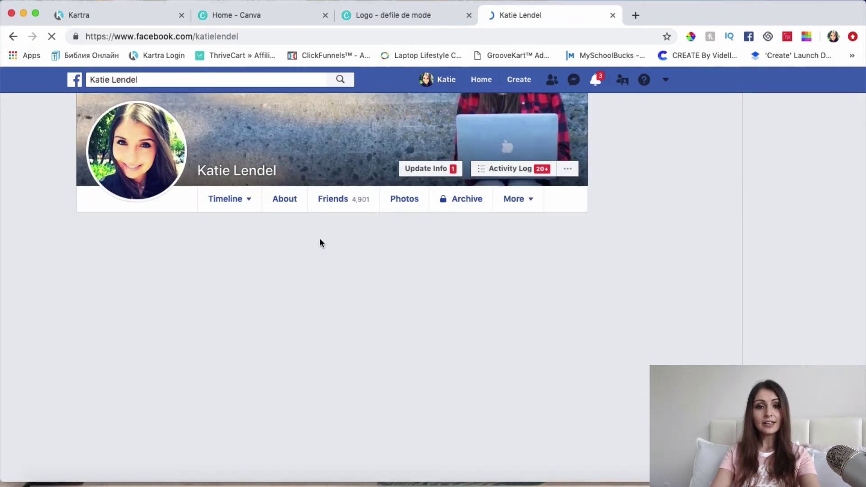
{"action": "scroll", "coordinate": [314, 291], "scroll_direction": "up", "scroll_amount": 2}
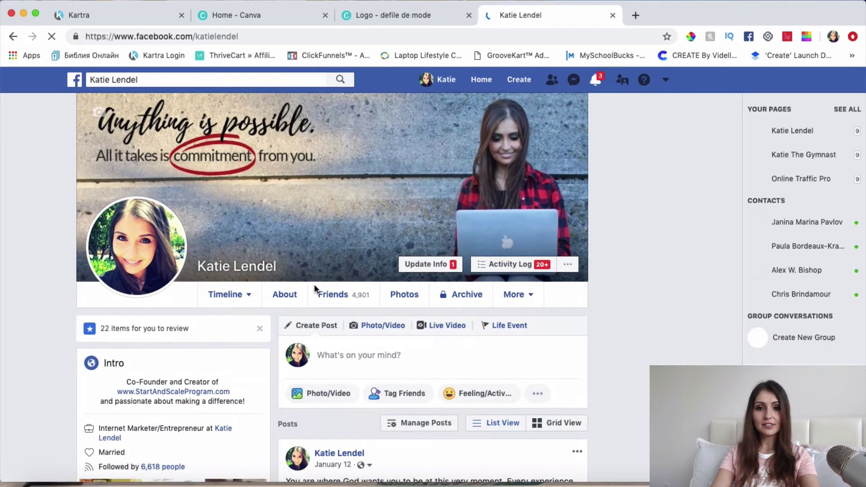
{"action": "scroll", "coordinate": [314, 291], "scroll_direction": "down", "scroll_amount": 3}
{"action": "scroll", "coordinate": [530, 278], "scroll_direction": "up", "scroll_amount": 1}
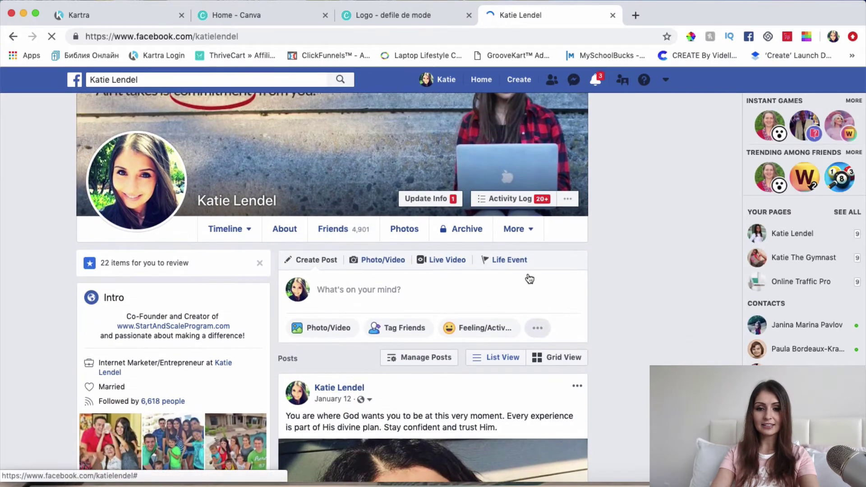
{"action": "left_click", "coordinate": [418, 37]}
{"action": "key", "text": "ctrl+c"}
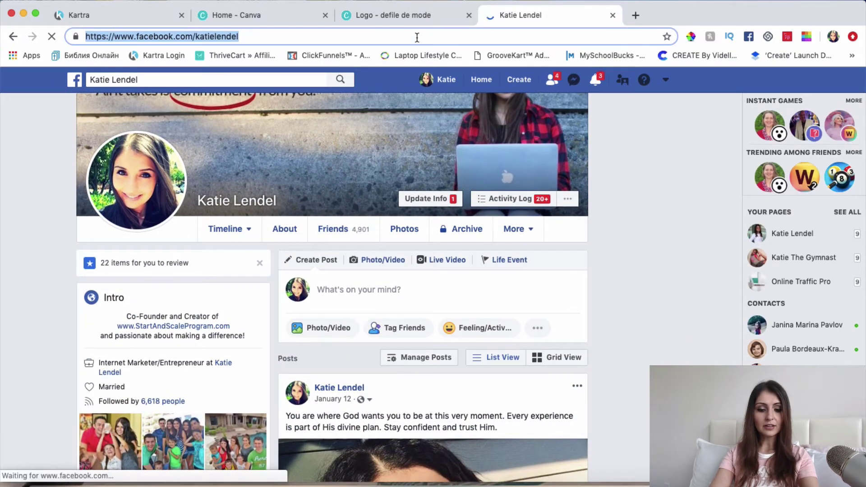
{"action": "left_click", "coordinate": [130, 16]}
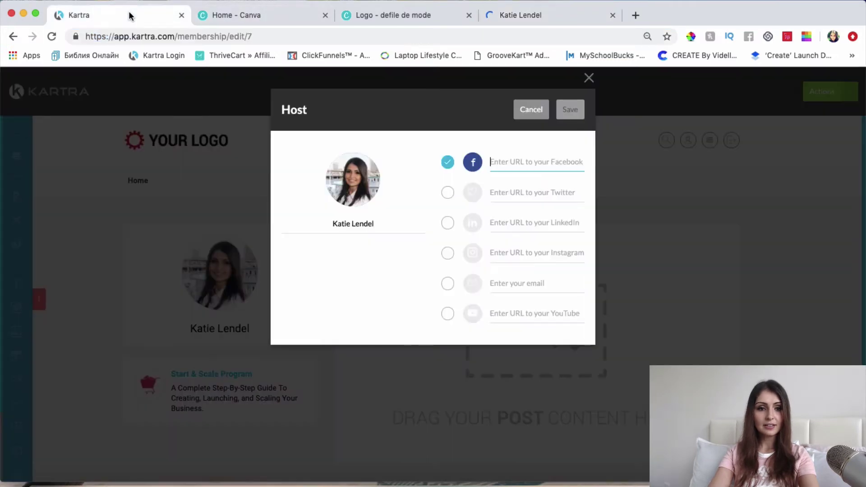
Paste the Facebook profile link, then enable Twitter and paste its profile address.
{"action": "key", "text": "ctrl+v"}
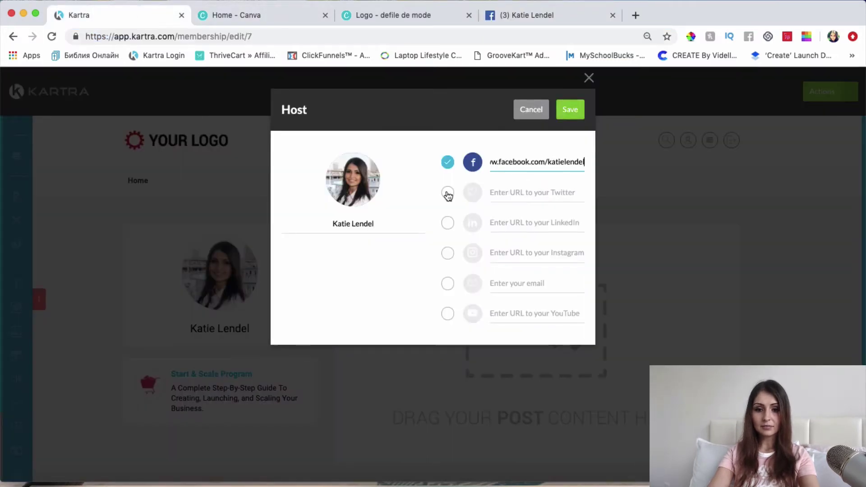
{"action": "left_click", "coordinate": [447, 193]}
{"action": "left_click", "coordinate": [495, 197]}
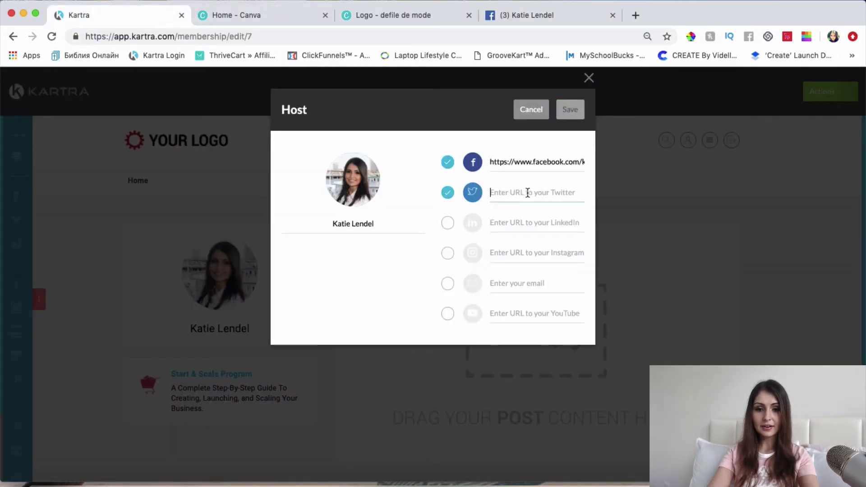
{"action": "left_click", "coordinate": [612, 16]}
{"action": "left_click", "coordinate": [495, 15]}
{"action": "type", "text": "TW"}
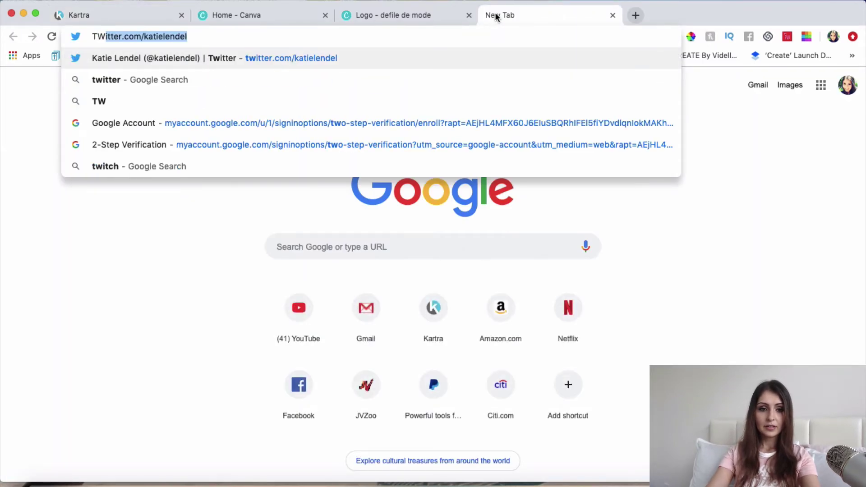
{"action": "key", "text": "Return"}
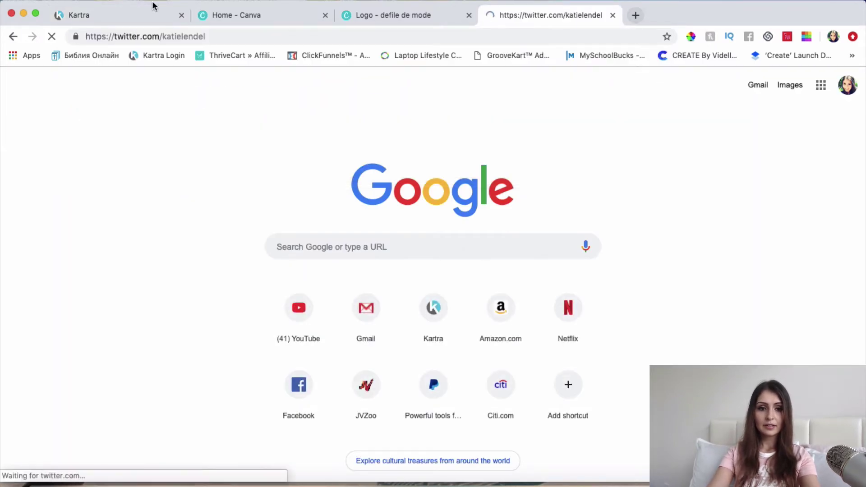
{"action": "left_click", "coordinate": [221, 36]}
{"action": "key", "text": "ctrl+c"}
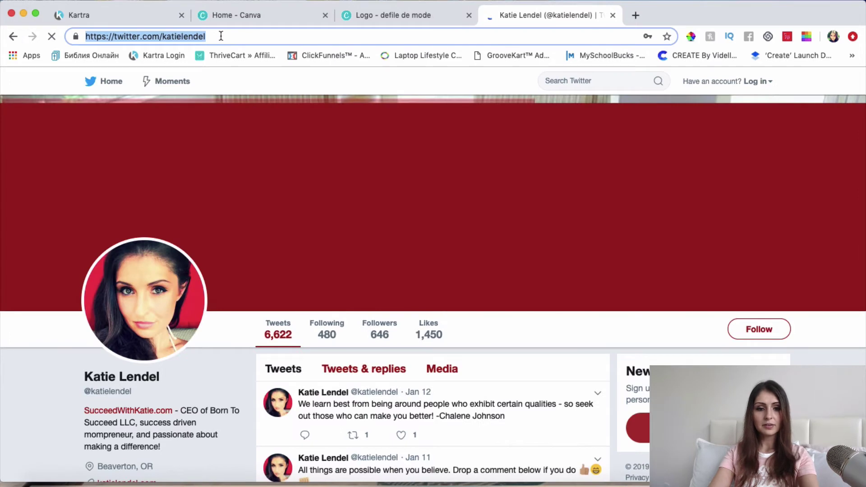
{"action": "left_click", "coordinate": [156, 19]}
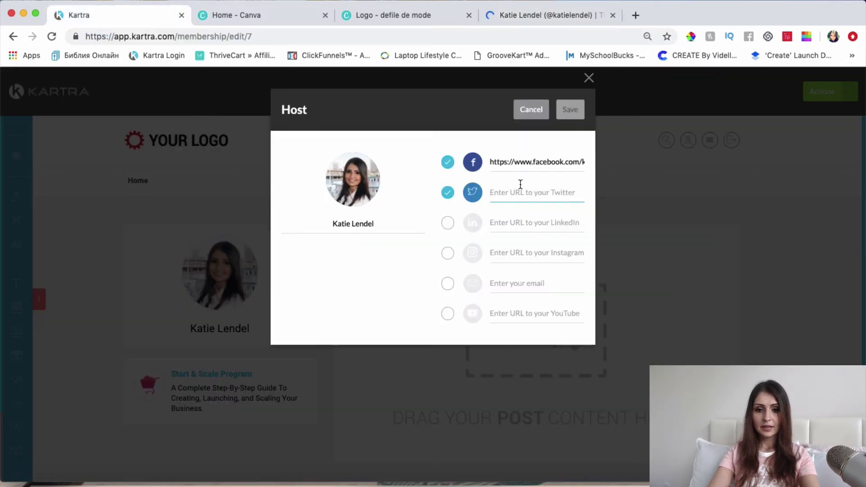
{"action": "key", "text": "ctrl+v"}
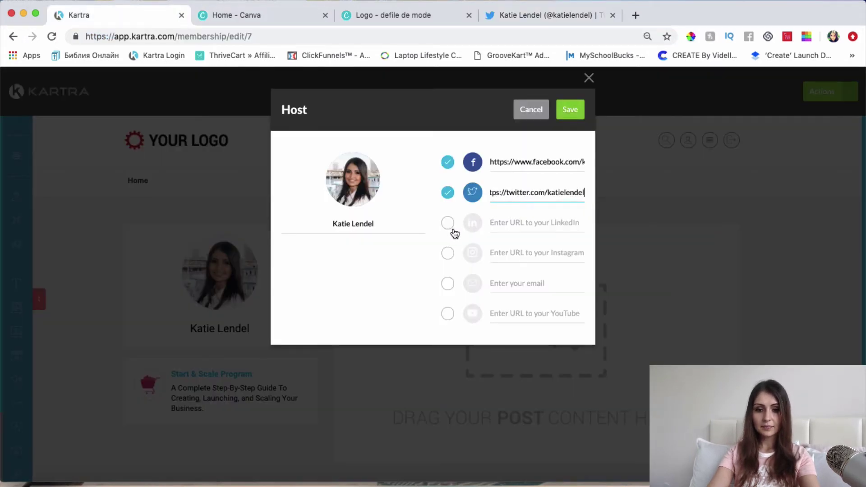
Enable the host's email contact and enter the email address.
{"action": "left_click", "coordinate": [515, 284]}
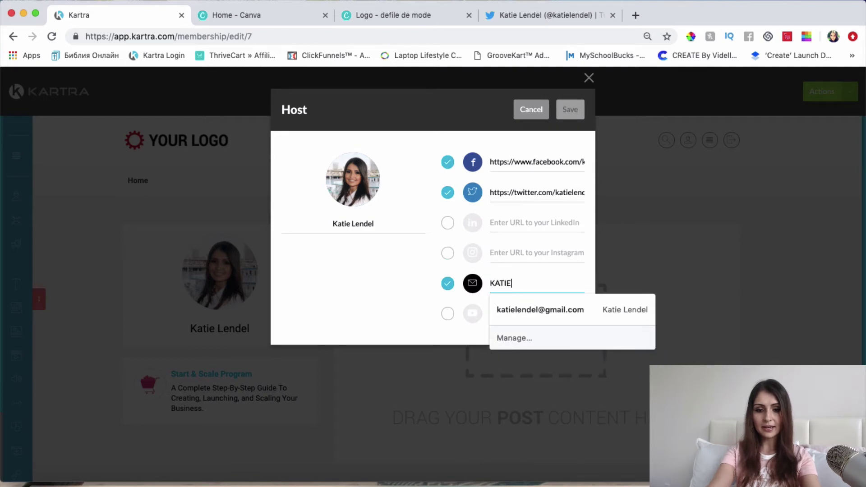
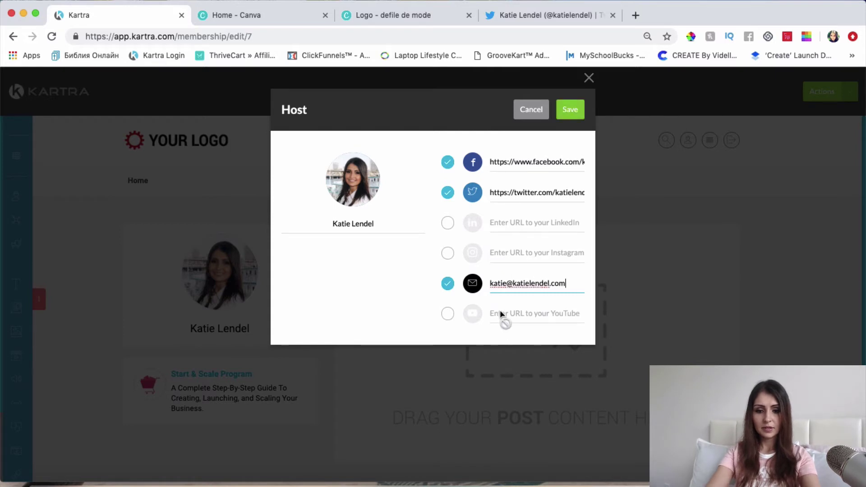
{"action": "left_click", "coordinate": [510, 317]}
Enable the YouTube link, paste the channel address, and save the host's social links.
{"action": "left_click", "coordinate": [451, 315]}
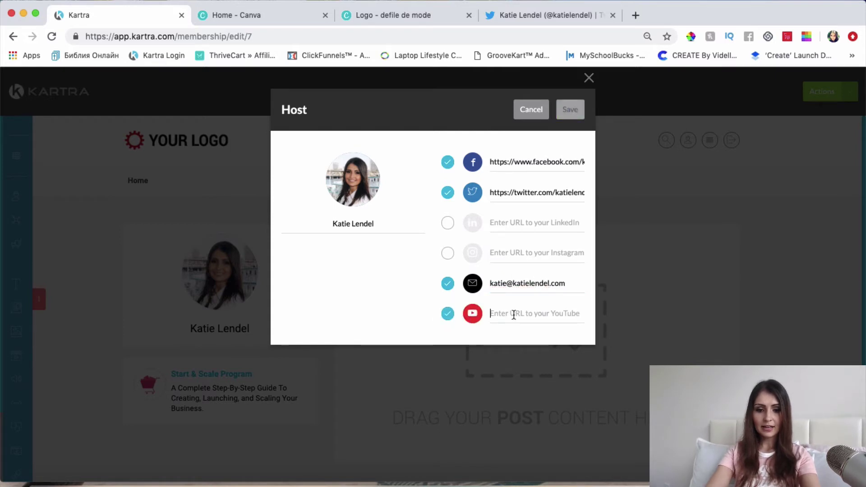
{"action": "left_click", "coordinate": [495, 313]}
{"action": "key", "text": "super+v"}
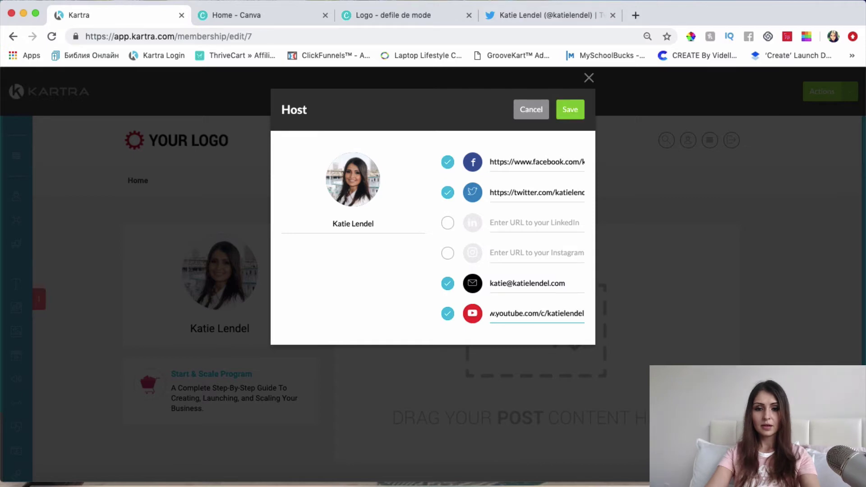
{"action": "left_click", "coordinate": [581, 108]}
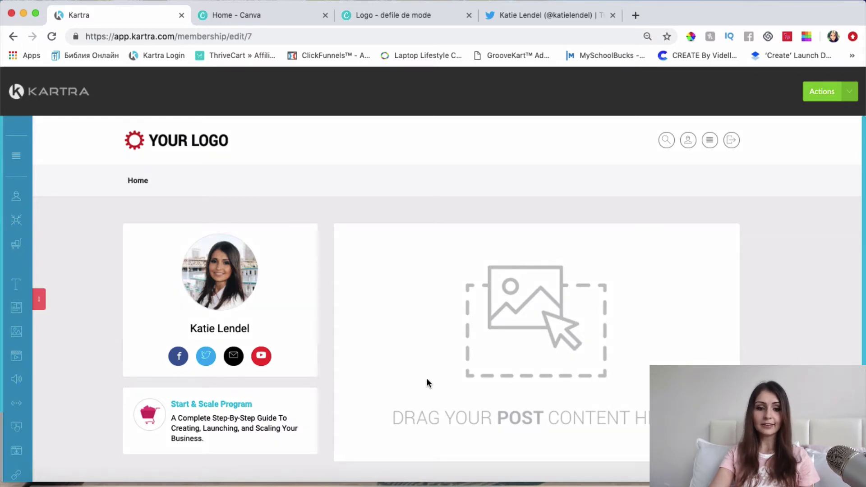
Add a 'How I Got Started' category to the menu with subcategories enabled.
{"action": "mouse_move", "coordinate": [283, 272]}
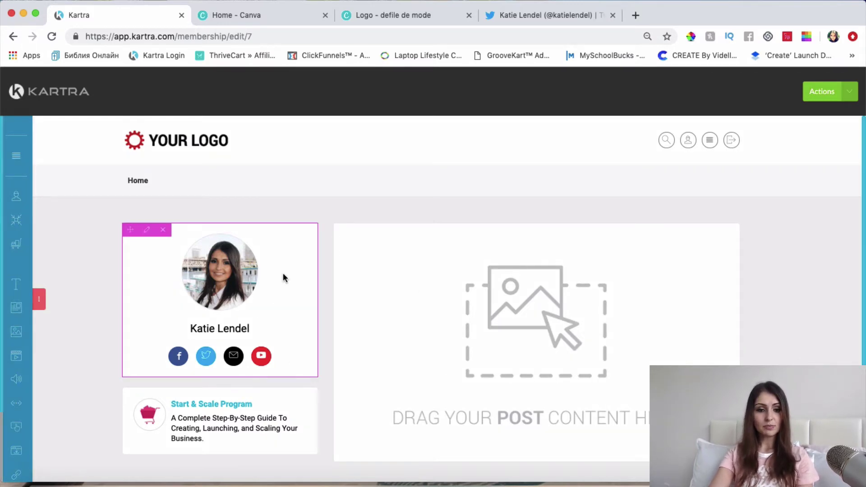
{"action": "mouse_move", "coordinate": [38, 296]}
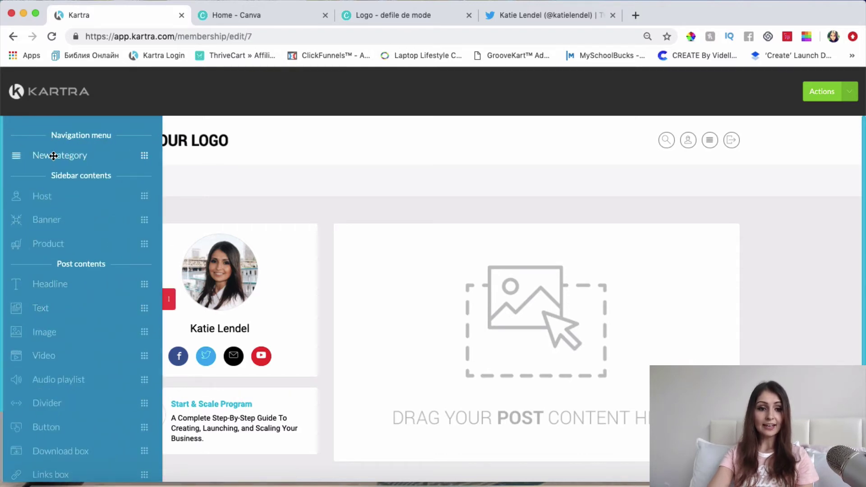
{"action": "left_click_drag", "start_coordinate": [52, 156], "coordinate": [177, 178]}
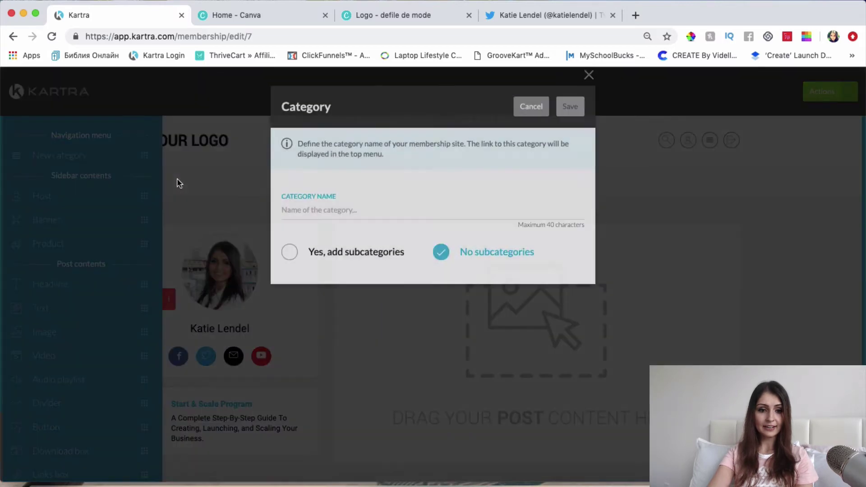
{"action": "type", "text": "H"}
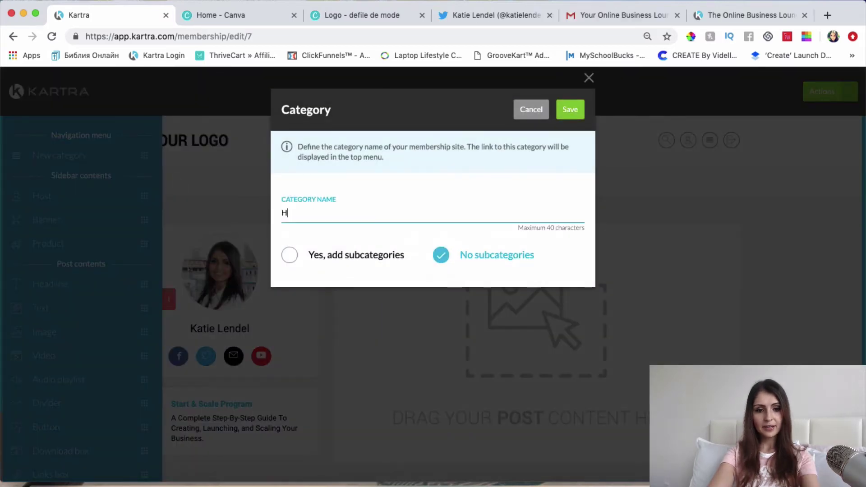
{"action": "type", "text": "ow I "}
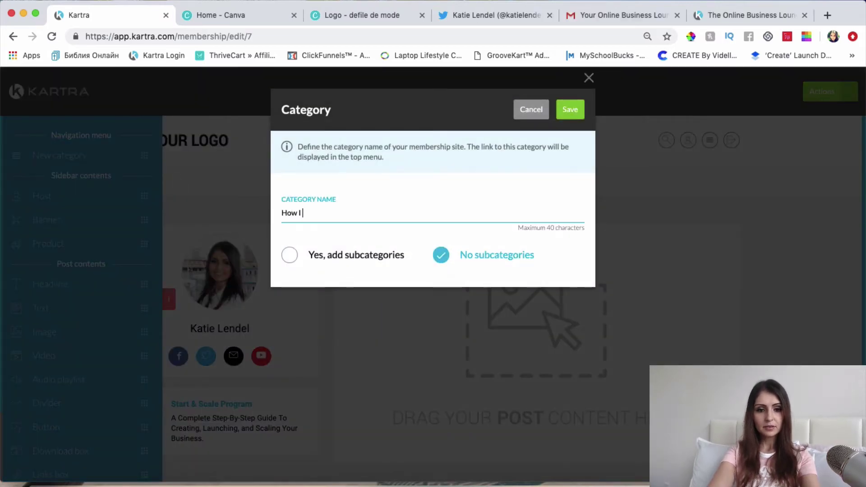
{"action": "type", "text": "Got Started"}
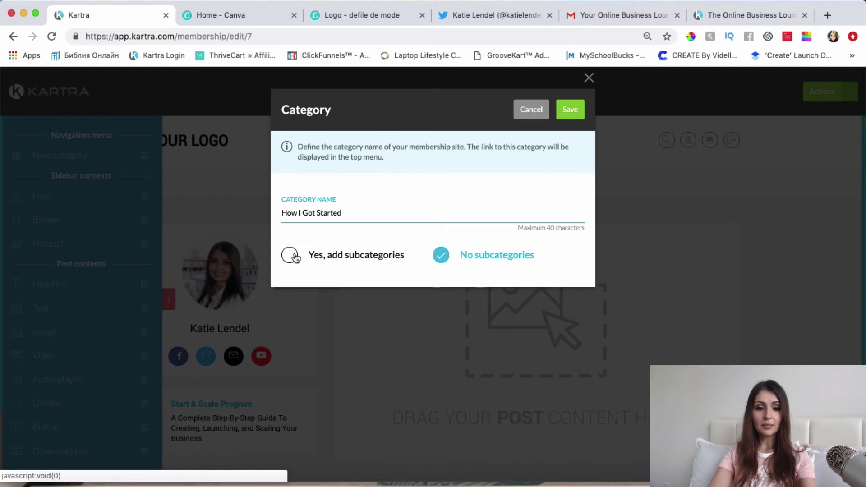
{"action": "left_click", "coordinate": [290, 256]}
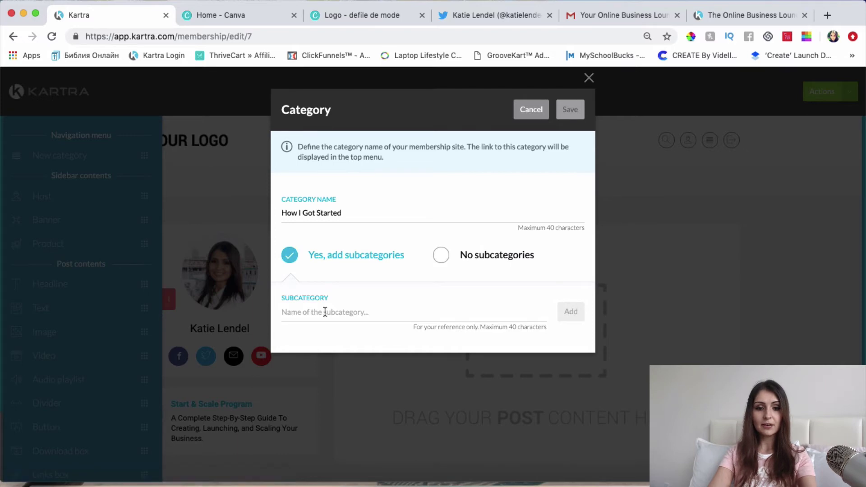
Add subcategories My Personal Story through Your Ideal Customer and save the category.
{"action": "left_click", "coordinate": [384, 313]}
{"action": "type", "text": "My Personal Story"}
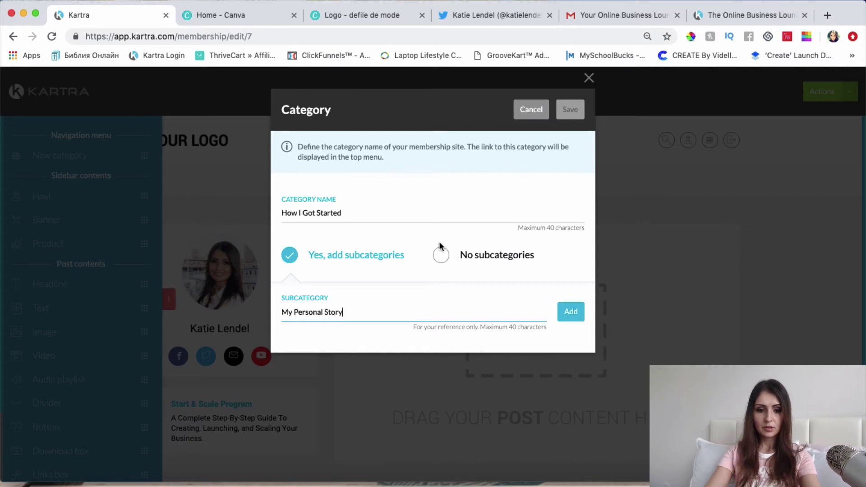
{"action": "left_click", "coordinate": [571, 312]}
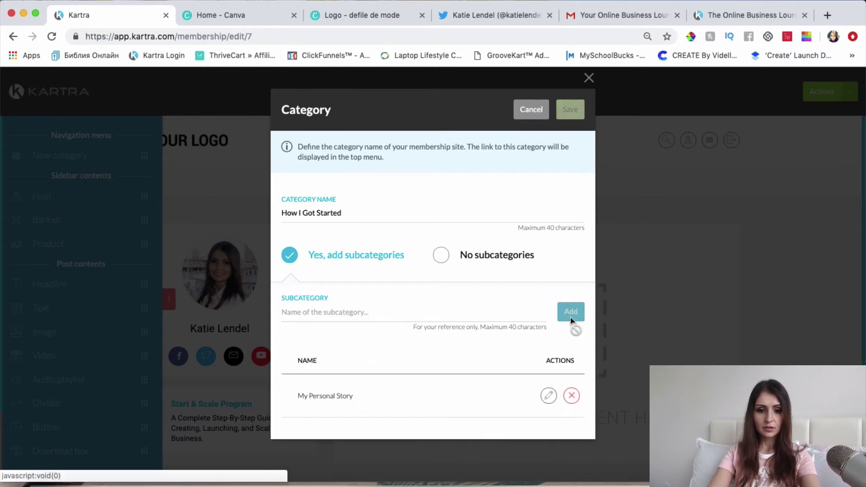
{"action": "left_click", "coordinate": [357, 316]}
{"action": "type", "text": "The Most Important"}
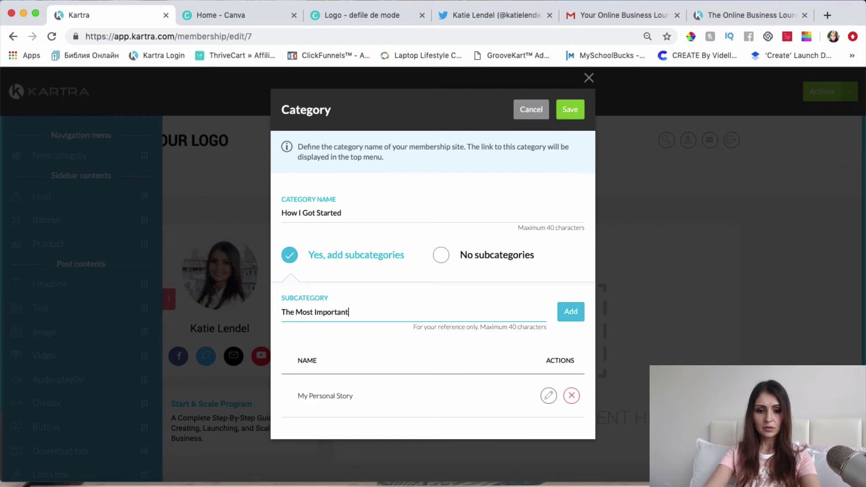
{"action": "left_click", "coordinate": [561, 314]}
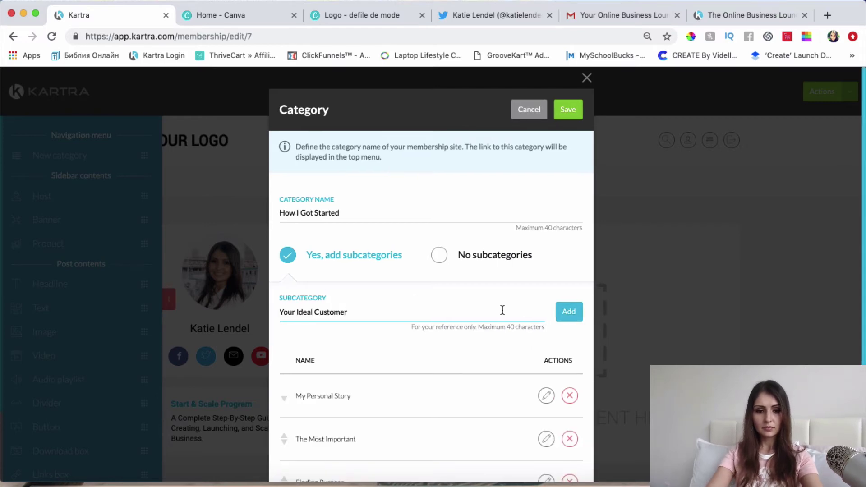
{"action": "scroll", "coordinate": [503, 310], "scroll_direction": "down", "scroll_amount": 3}
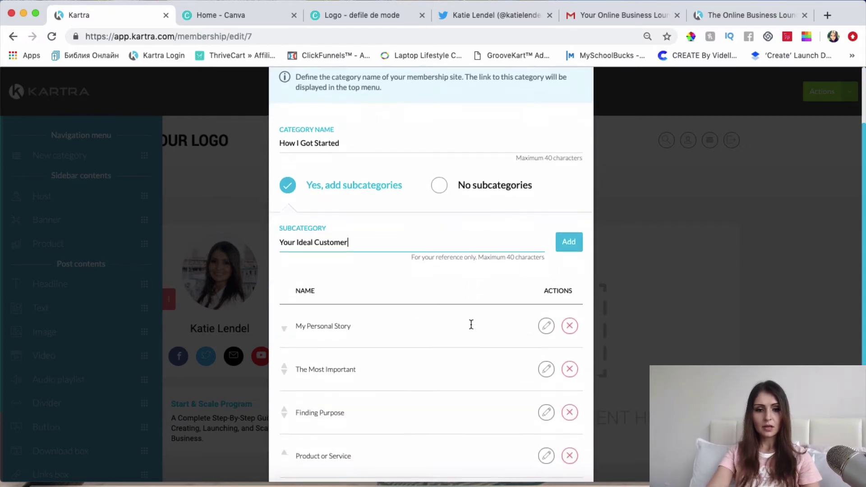
{"action": "left_click", "coordinate": [568, 235]}
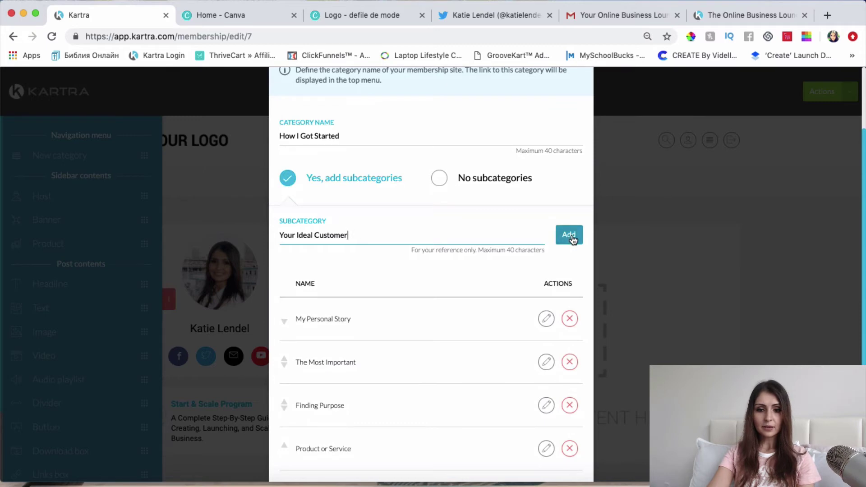
{"action": "scroll", "coordinate": [383, 362], "scroll_direction": "down", "scroll_amount": 2}
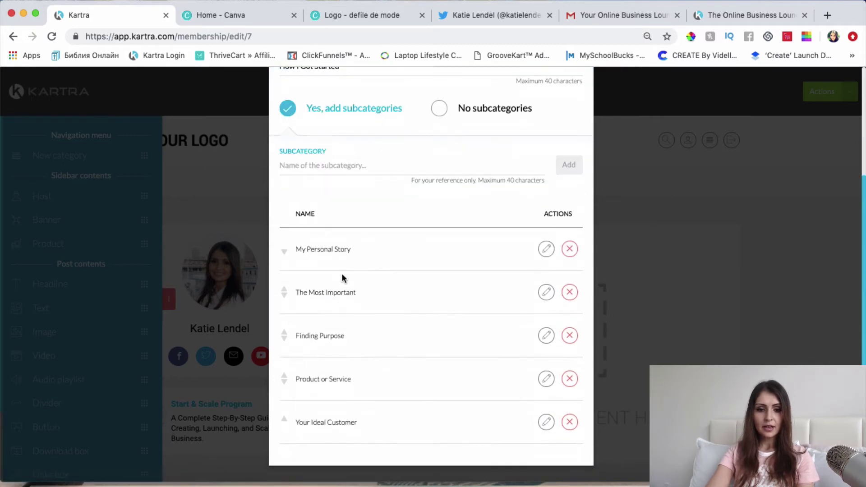
{"action": "scroll", "coordinate": [342, 289], "scroll_direction": "up", "scroll_amount": 4}
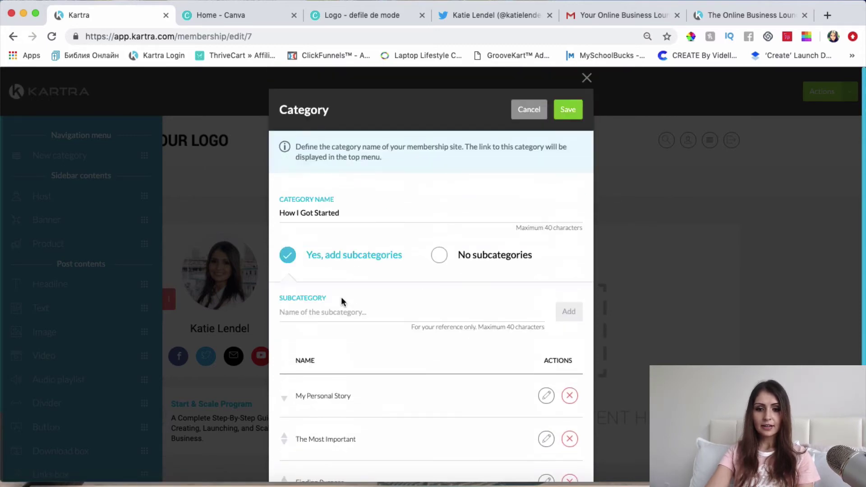
{"action": "left_click", "coordinate": [569, 110]}
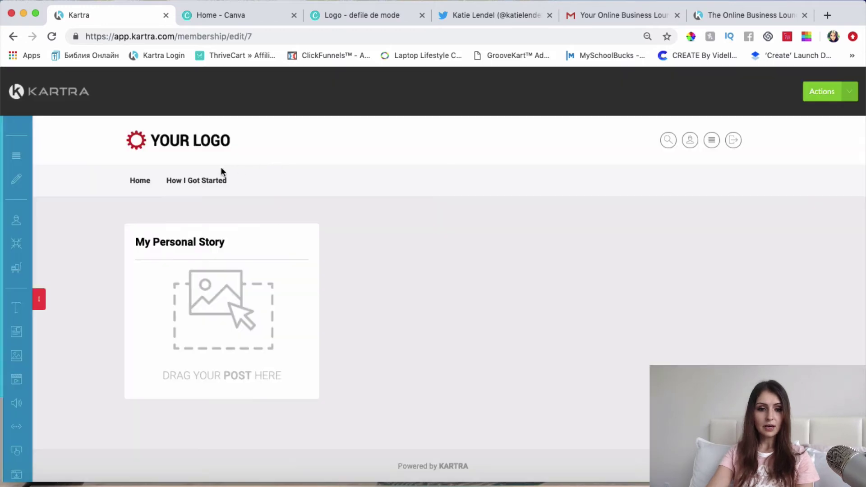
Change the How I Got Started category name to 'Getting Started' and save.
{"action": "left_click", "coordinate": [171, 178]}
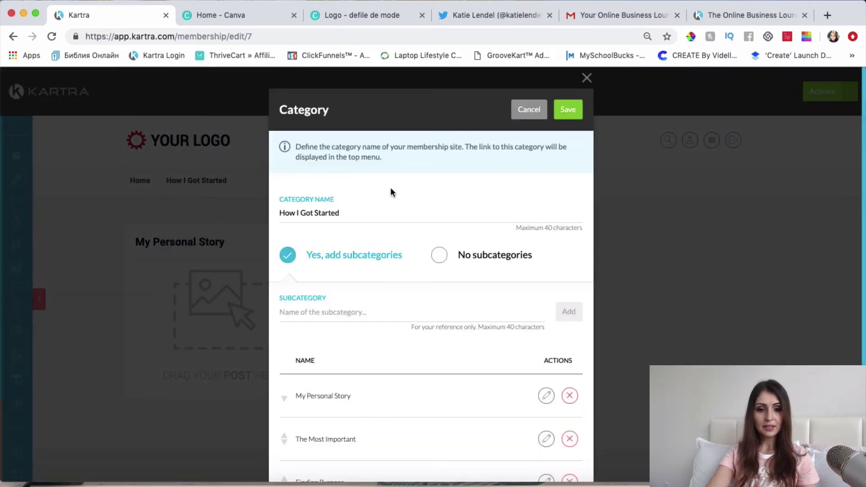
{"action": "triple_click", "coordinate": [368, 217]}
{"action": "type", "text": "G"}
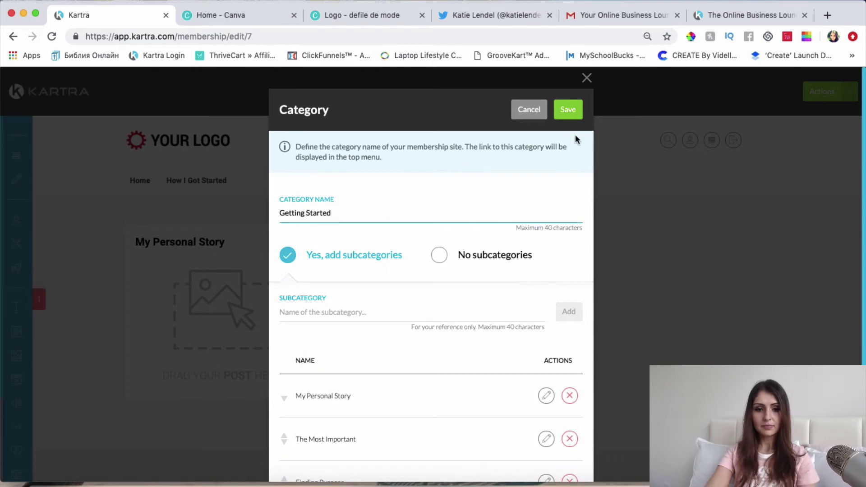
{"action": "left_click", "coordinate": [569, 113]}
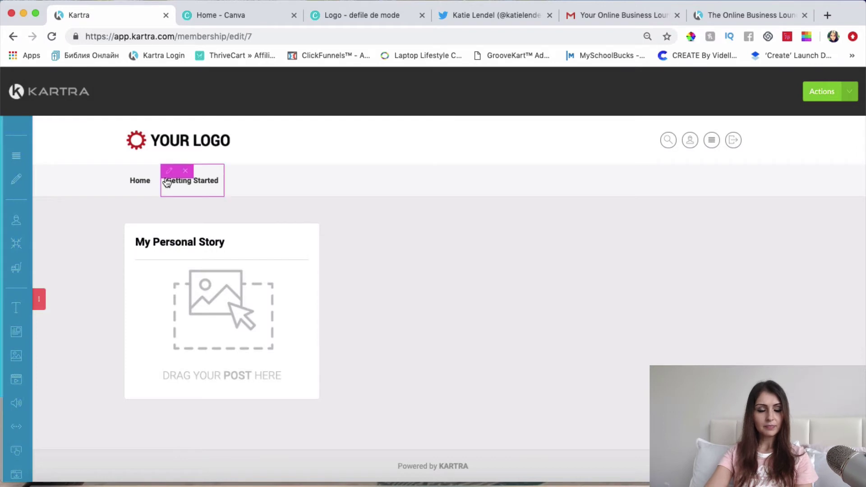
Place a new 'Long-Term Business Growth' category in the menu, allowing subcategories, and save it.
{"action": "mouse_move", "coordinate": [18, 158]}
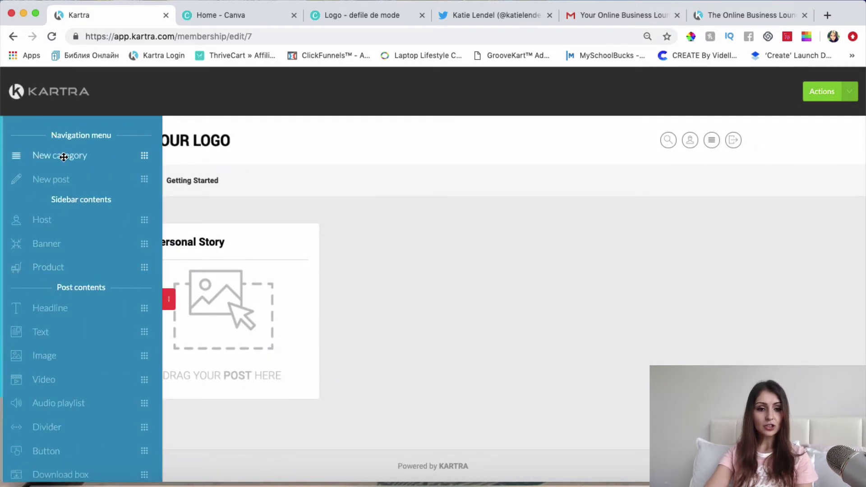
{"action": "left_click_drag", "start_coordinate": [64, 157], "coordinate": [281, 185]}
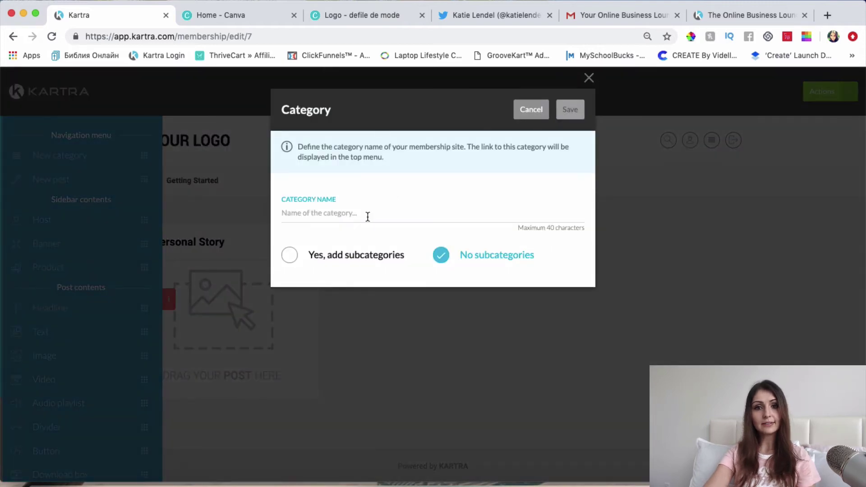
{"action": "left_click", "coordinate": [368, 217]}
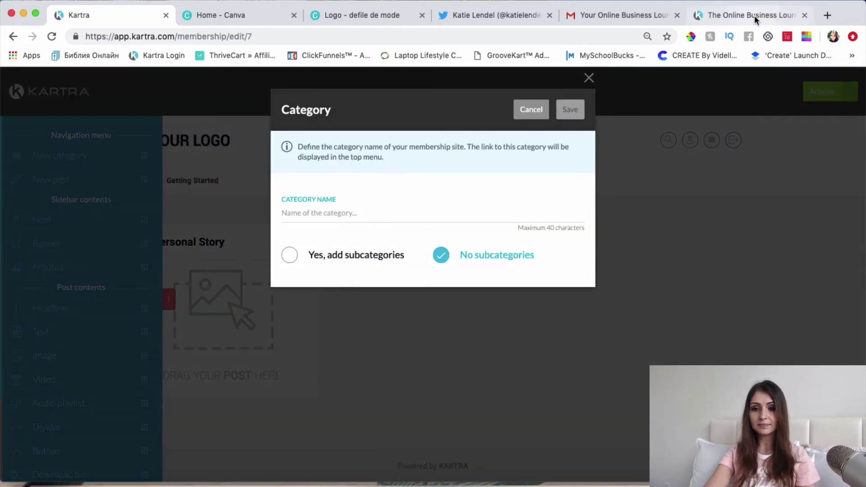
{"action": "type", "text": "Long-Term Bu"}
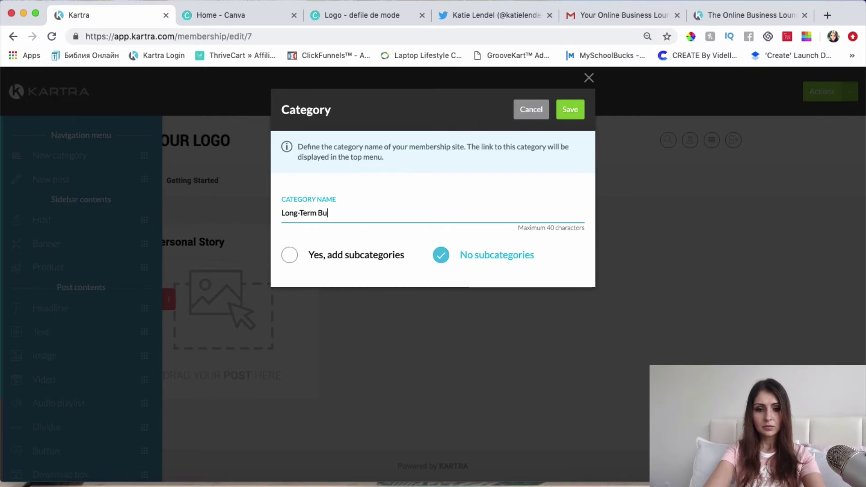
{"action": "type", "text": "siness Grown"}
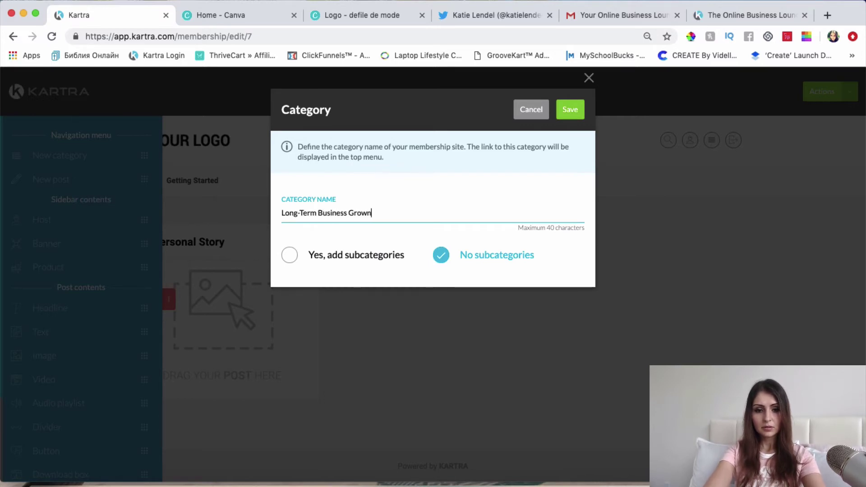
{"action": "key", "text": "BackSpace"}
{"action": "type", "text": "th"}
{"action": "left_click", "coordinate": [316, 262]}
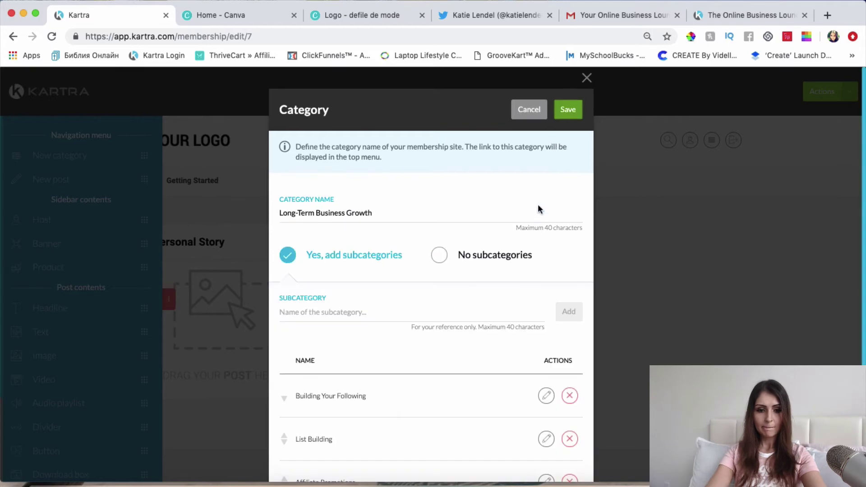
{"action": "scroll", "coordinate": [364, 312], "scroll_direction": "down", "scroll_amount": 4}
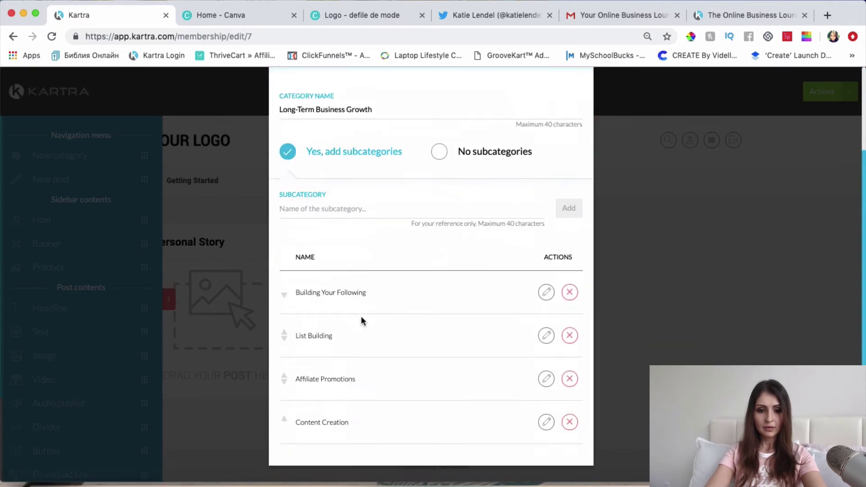
{"action": "key", "text": "Return"}
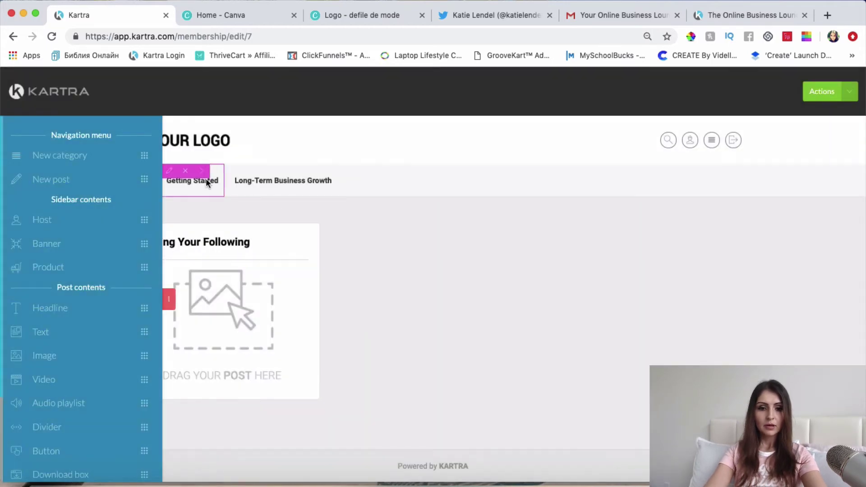
{"action": "mouse_move", "coordinate": [310, 181]}
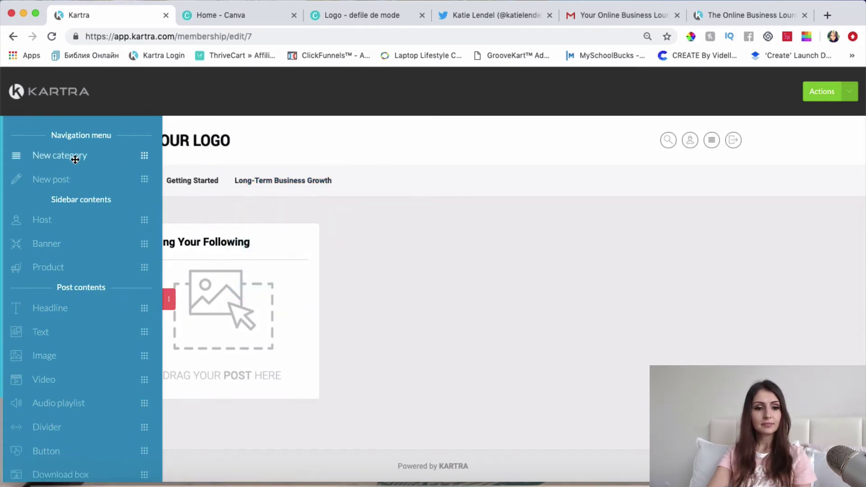
Add the Building Your Tribe and Scaling Your Business categories, then go back to Home.
{"action": "left_click_drag", "start_coordinate": [73, 157], "coordinate": [419, 296]}
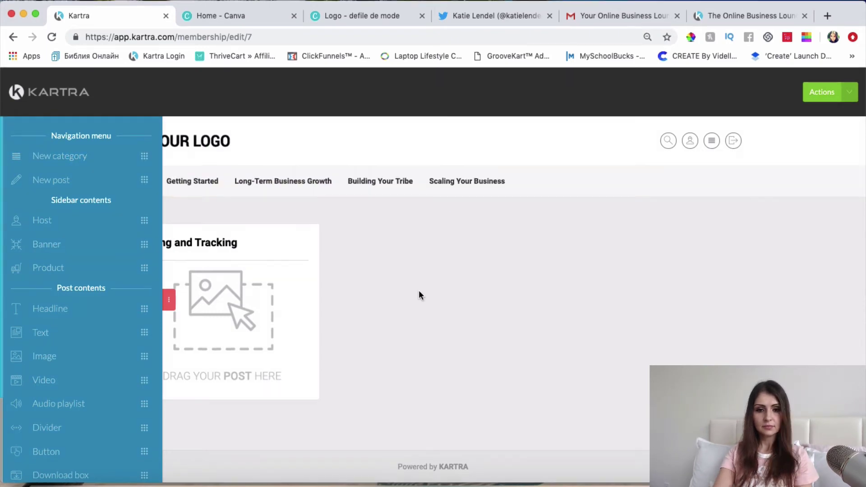
{"action": "left_click", "coordinate": [169, 300]}
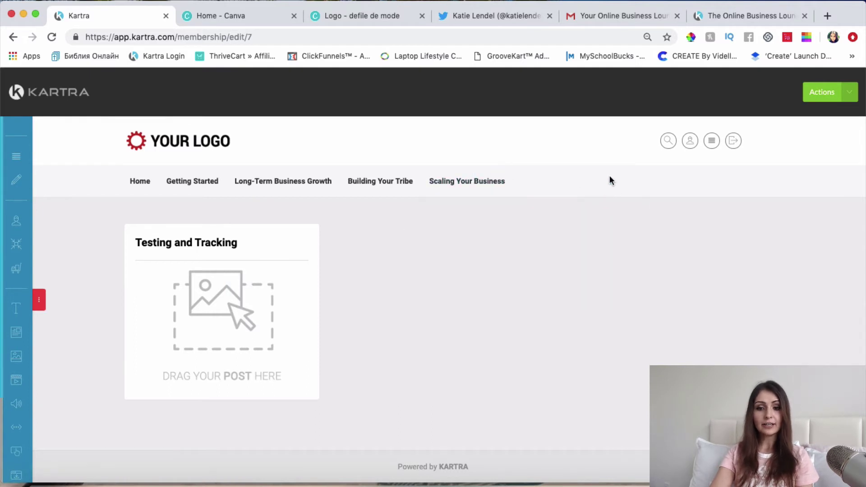
{"action": "mouse_move", "coordinate": [447, 183]}
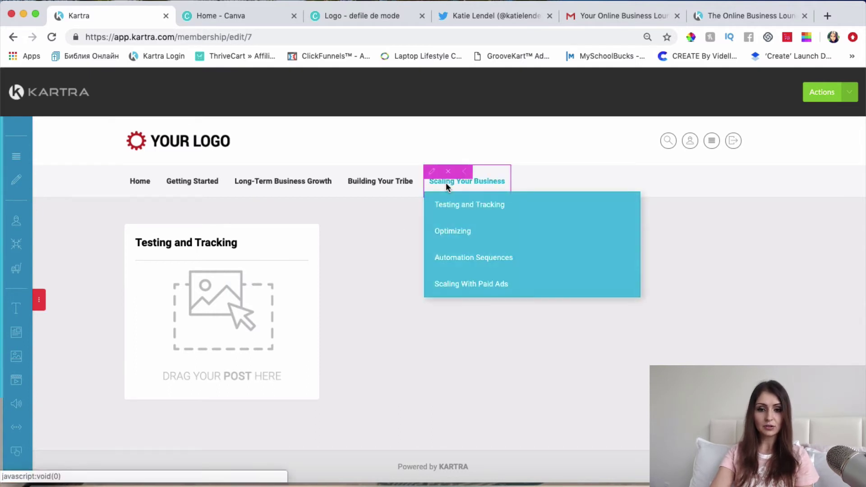
{"action": "left_click", "coordinate": [39, 299]}
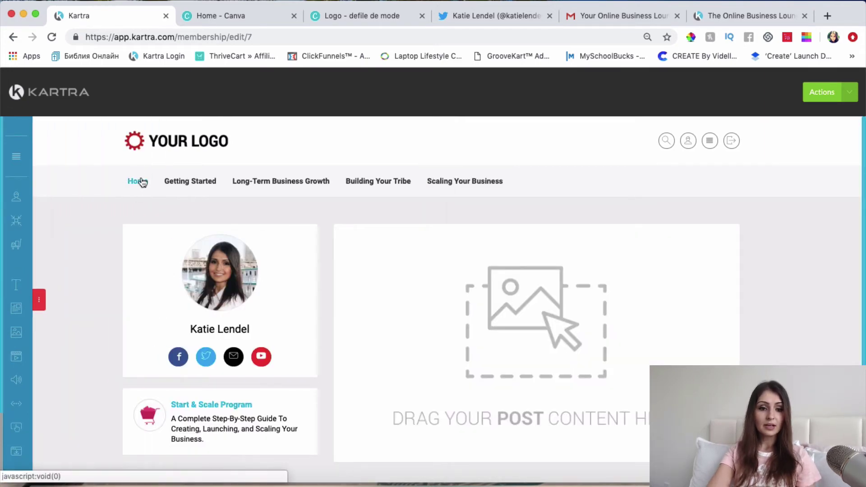
Drop a video block, switch its source from YouTube to Kartra Video, then cancel without a category.
{"action": "left_click", "coordinate": [39, 300]}
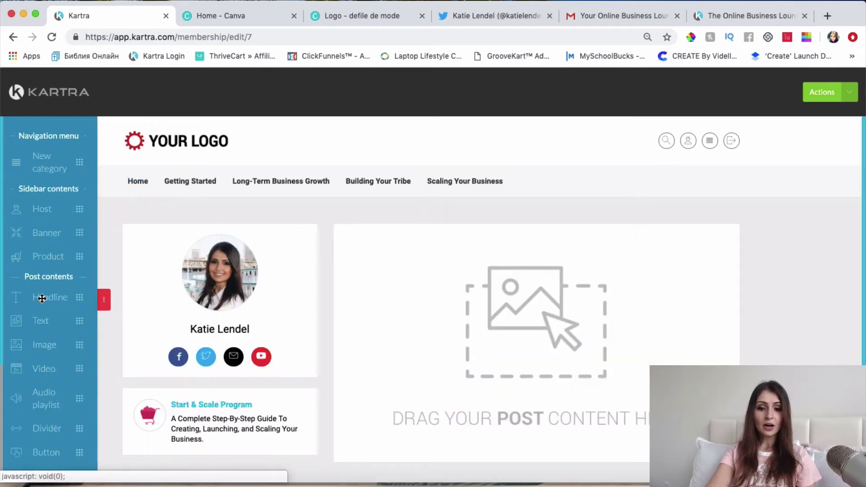
{"action": "scroll", "coordinate": [546, 334], "scroll_direction": "down", "scroll_amount": 2}
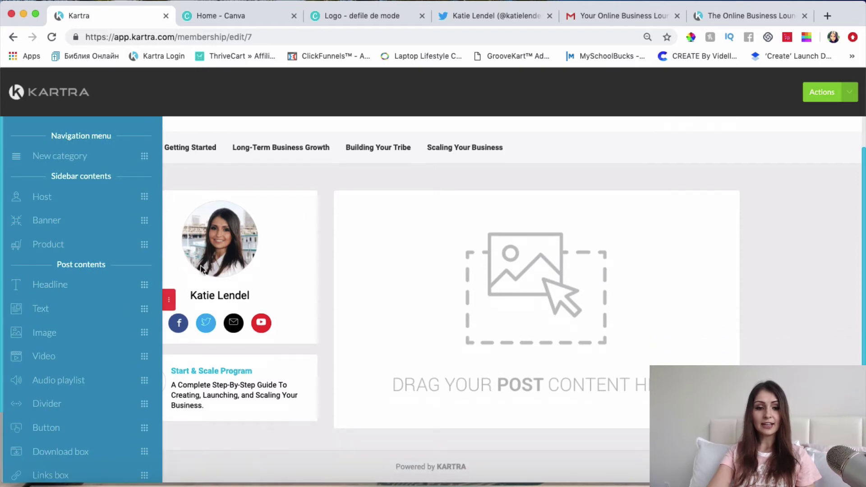
{"action": "left_click_drag", "start_coordinate": [43, 356], "coordinate": [529, 221]}
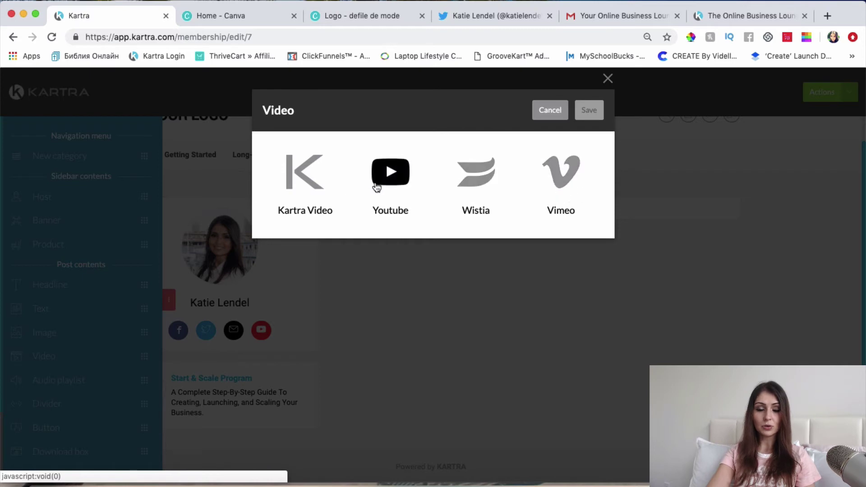
{"action": "left_click", "coordinate": [382, 179]}
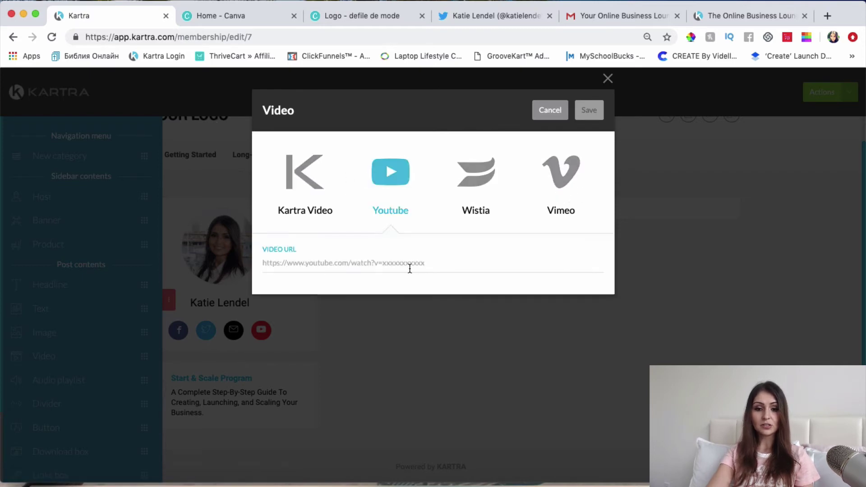
{"action": "left_click", "coordinate": [307, 187]}
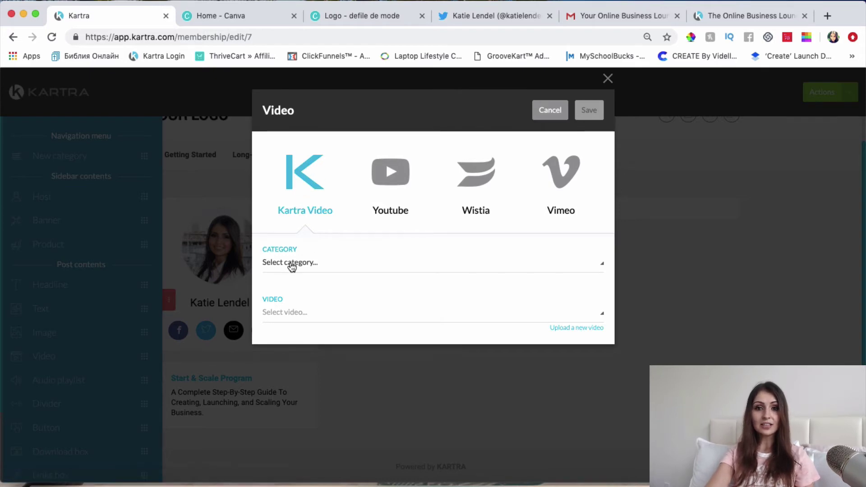
{"action": "left_click", "coordinate": [319, 269]}
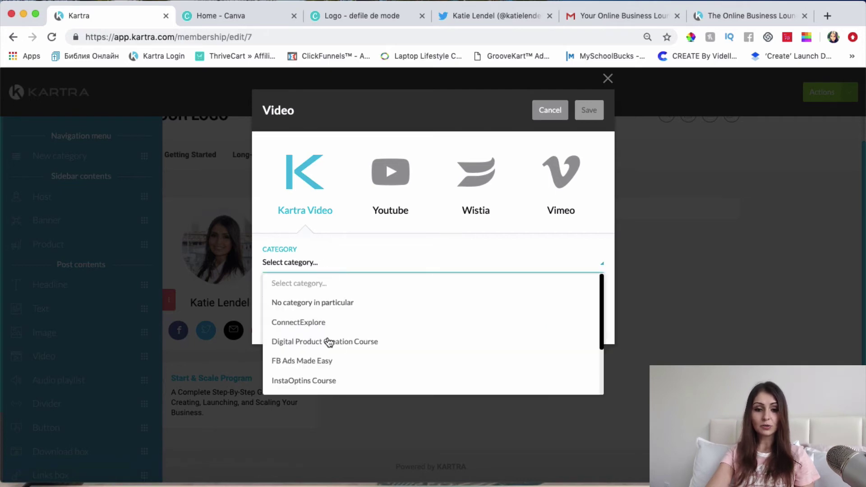
{"action": "scroll", "coordinate": [325, 358], "scroll_direction": "down", "scroll_amount": 3}
{"action": "scroll", "coordinate": [325, 359], "scroll_direction": "up", "scroll_amount": 3}
{"action": "left_click", "coordinate": [325, 257]}
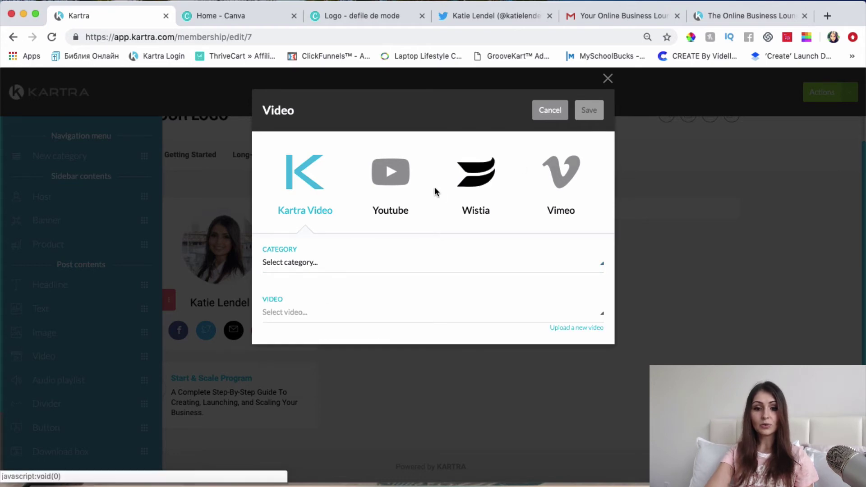
{"action": "left_click", "coordinate": [550, 118]}
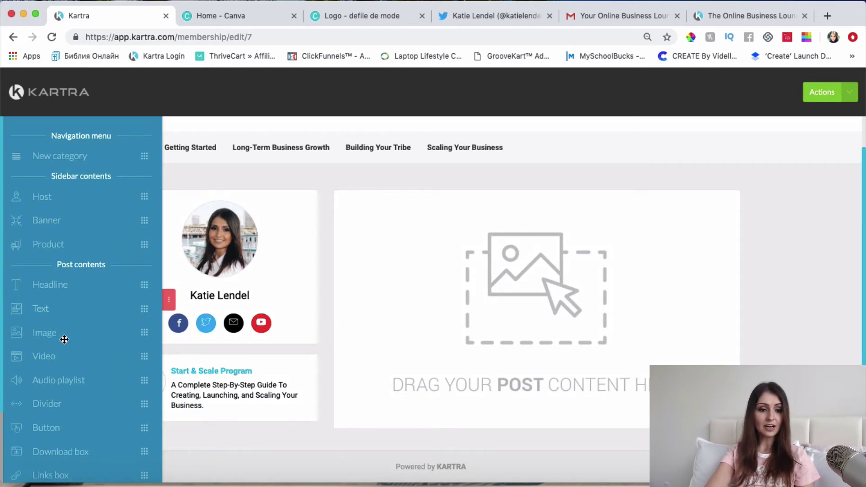
Add a headline block reading 'Congrats and Welcome To The Online Success Blueprint'.
{"action": "left_click_drag", "start_coordinate": [38, 284], "coordinate": [506, 227]}
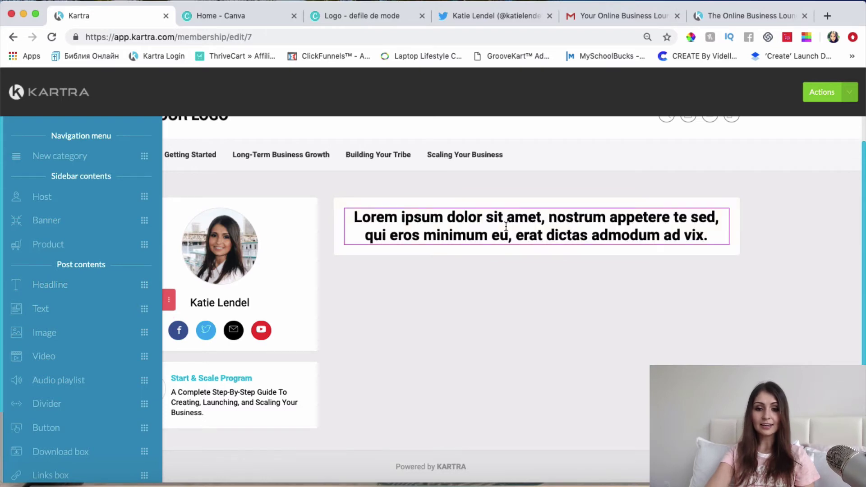
{"action": "left_click", "coordinate": [507, 226]}
{"action": "key", "text": "ctrl+a"}
{"action": "type", "text": "C"}
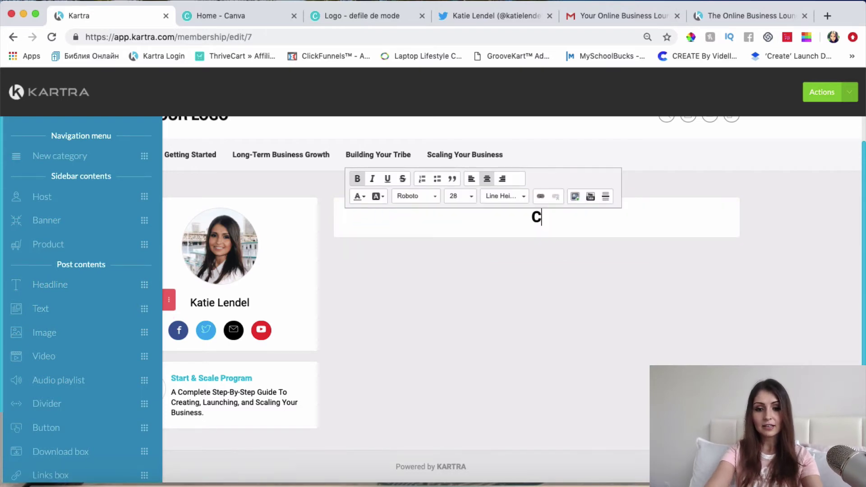
{"action": "type", "text": "ongrats adn"}
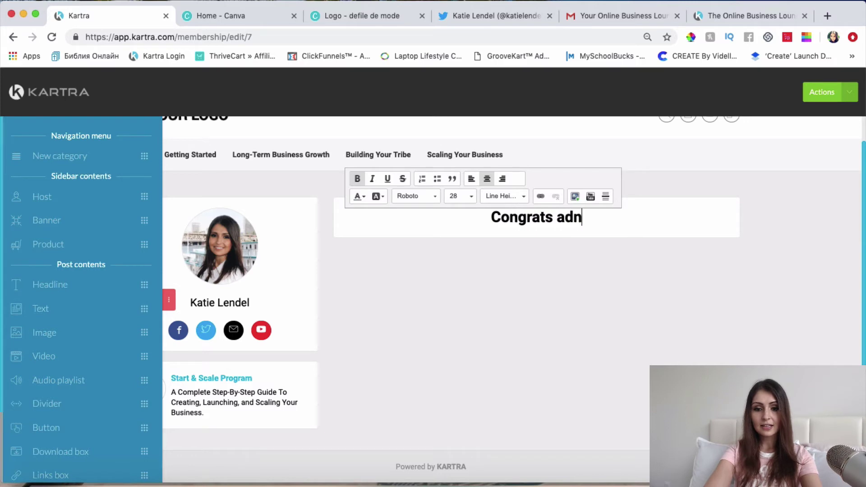
{"action": "key", "text": "BackSpace"}
{"action": "key", "text": "BackSpace"}
{"action": "type", "text": "nd "}
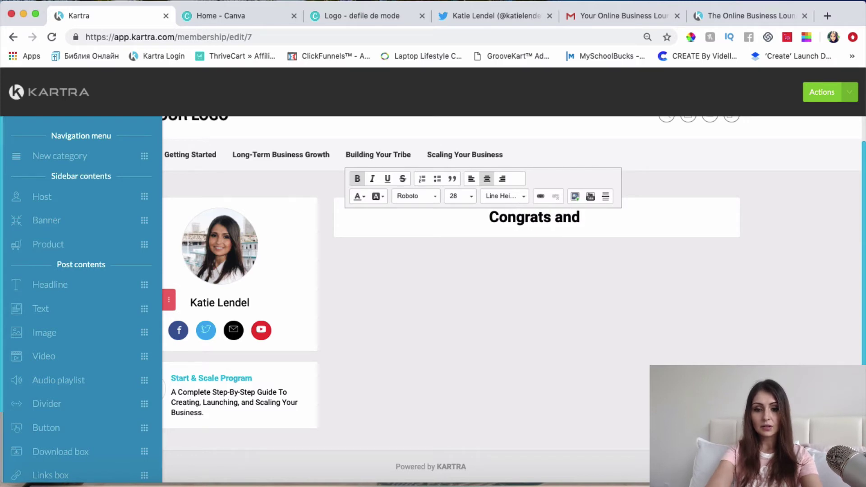
{"action": "type", "text": "Welcome t"}
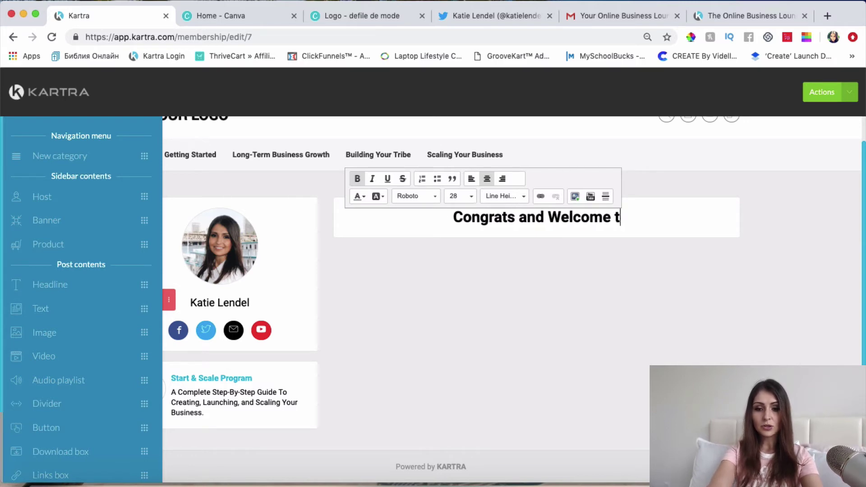
{"action": "key", "text": "BackSpace"}
{"action": "type", "text": "TO"}
{"action": "key", "text": "BackSpace"}
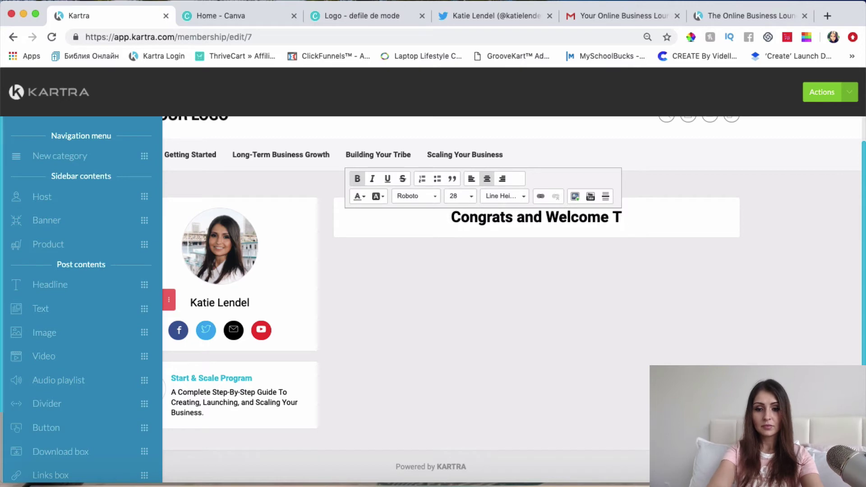
{"action": "type", "text": "o The Online"}
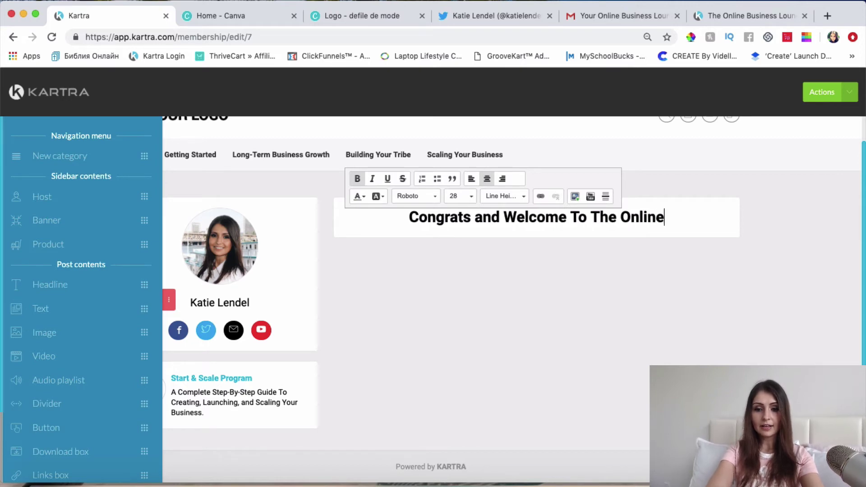
{"action": "type", "text": " Succ"}
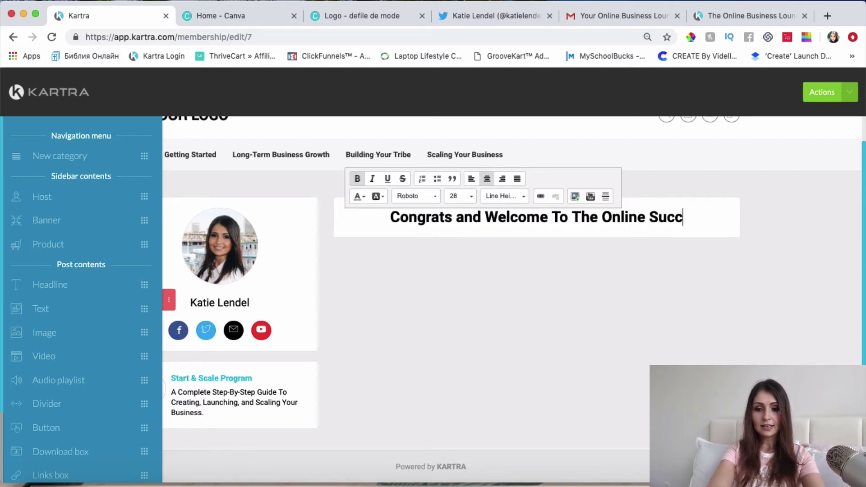
{"action": "type", "text": "ess Bluep"}
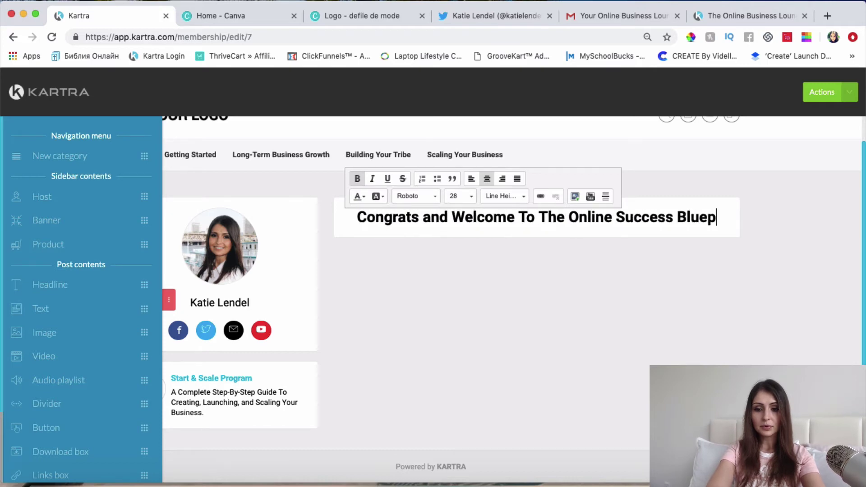
{"action": "type", "text": "rint"}
{"action": "left_click", "coordinate": [473, 320]}
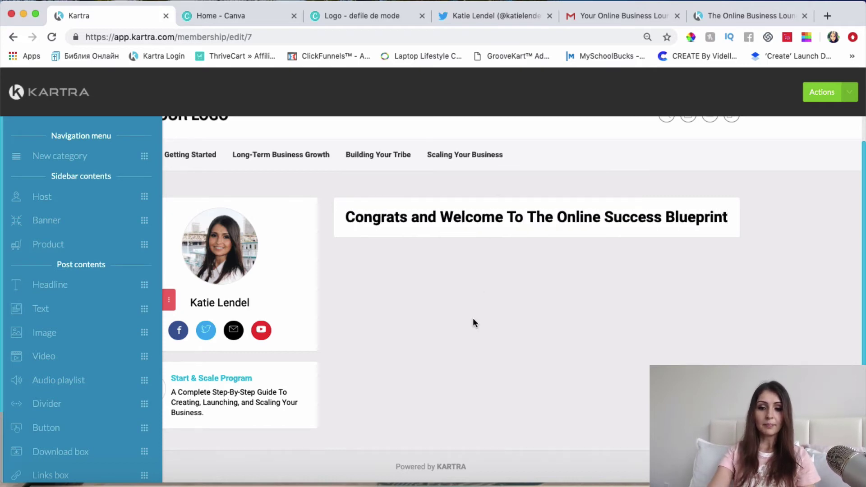
Add a text paragraph under the headline, dismissing an image block's upload.
{"action": "left_click_drag", "start_coordinate": [58, 309], "coordinate": [483, 294]}
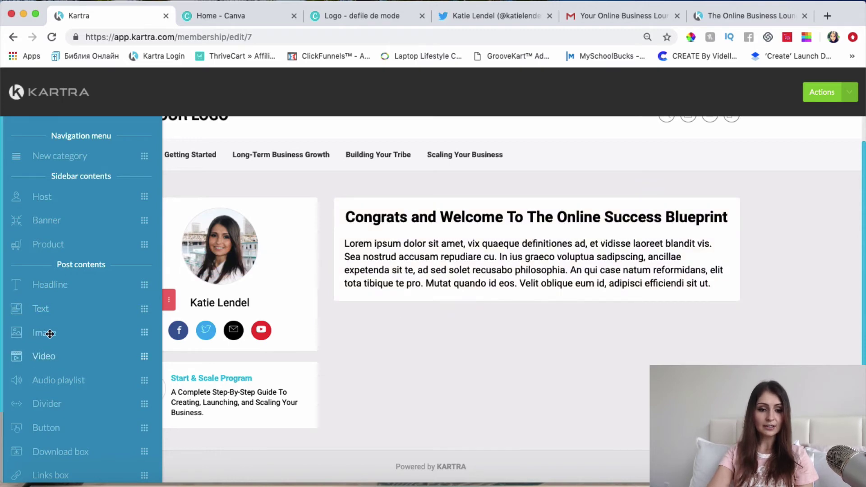
{"action": "left_click_drag", "start_coordinate": [41, 333], "coordinate": [477, 398]}
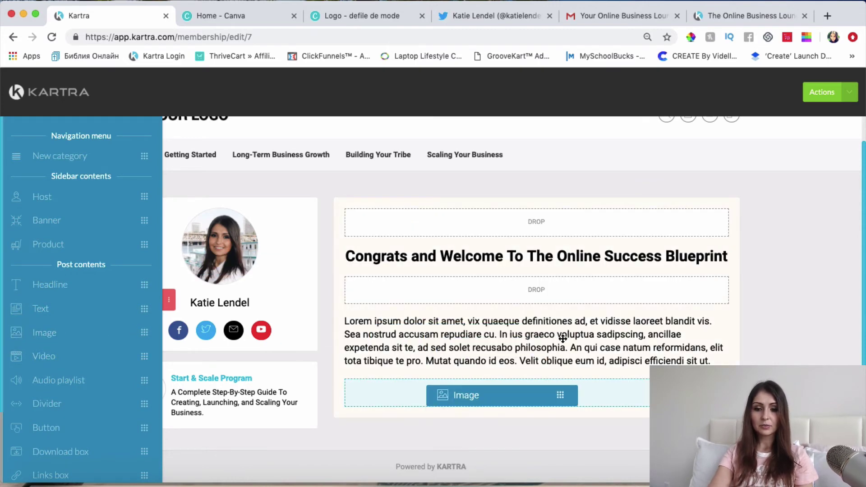
{"action": "left_click_drag", "start_coordinate": [563, 338], "coordinate": [563, 340]}
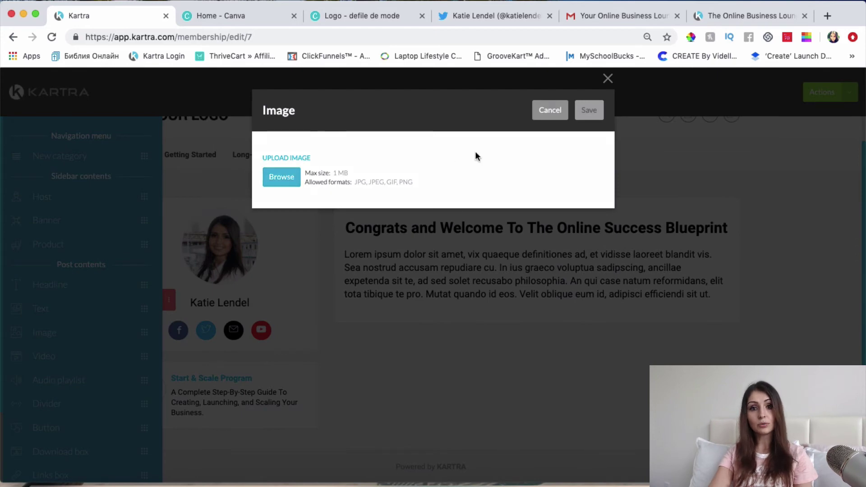
{"action": "left_click", "coordinate": [607, 79]}
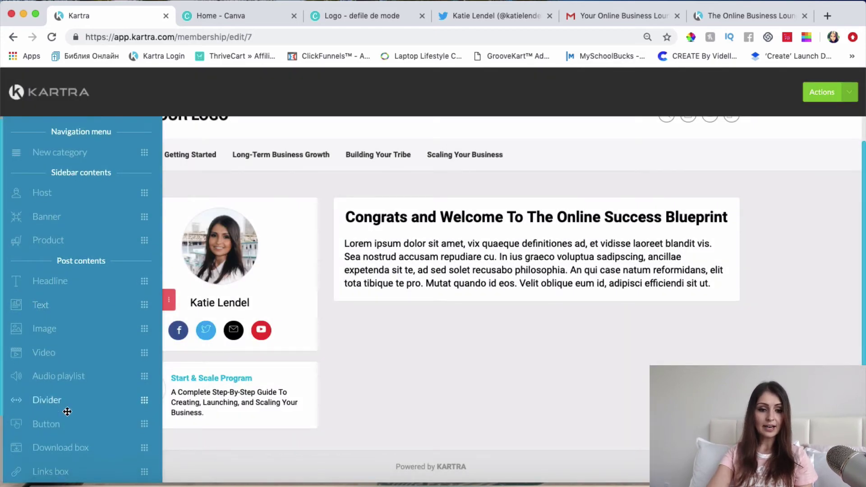
Add a divider beneath the headline and an IMPORTANT! box below the paragraph.
{"action": "scroll", "coordinate": [64, 406], "scroll_direction": "down", "scroll_amount": 3}
{"action": "left_click_drag", "start_coordinate": [53, 317], "coordinate": [487, 292]}
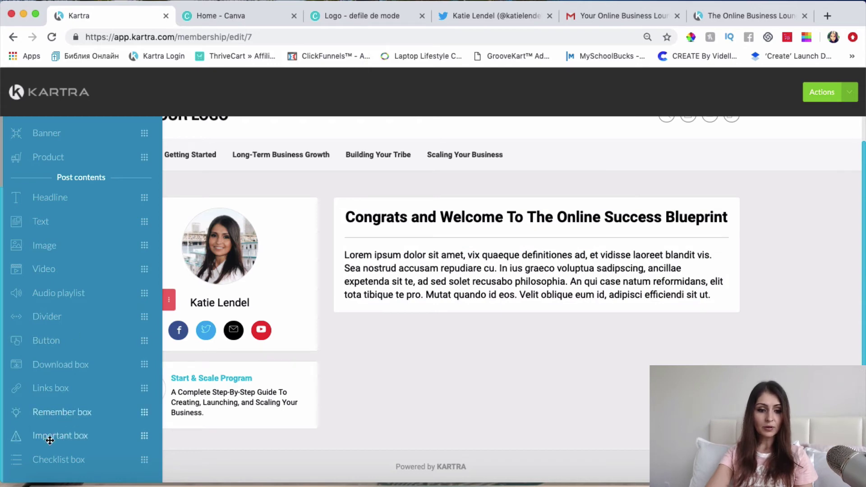
{"action": "left_click_drag", "start_coordinate": [49, 437], "coordinate": [454, 451]}
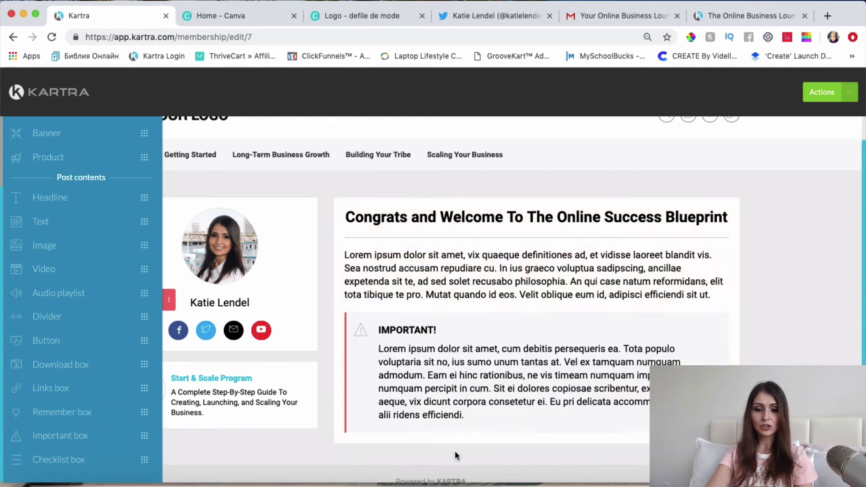
{"action": "scroll", "coordinate": [435, 319], "scroll_direction": "down", "scroll_amount": 1}
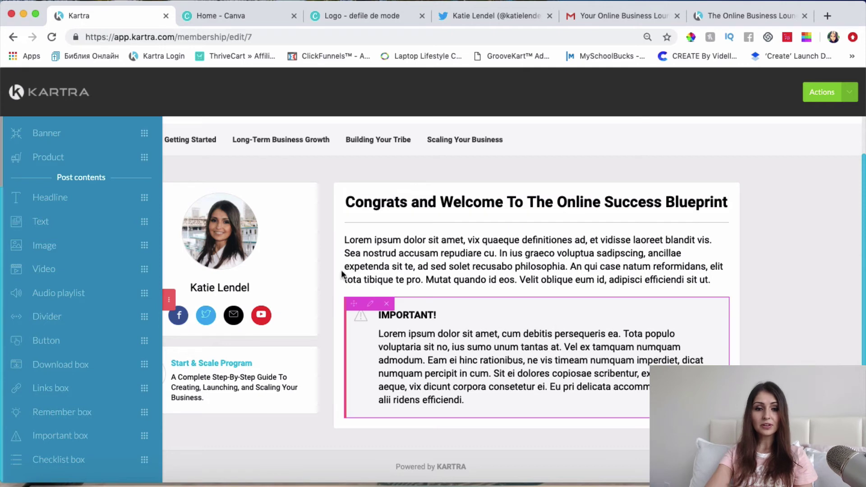
Go to Getting Started > My Personal Story and drop a new post onto that page.
{"action": "mouse_move", "coordinate": [195, 142]}
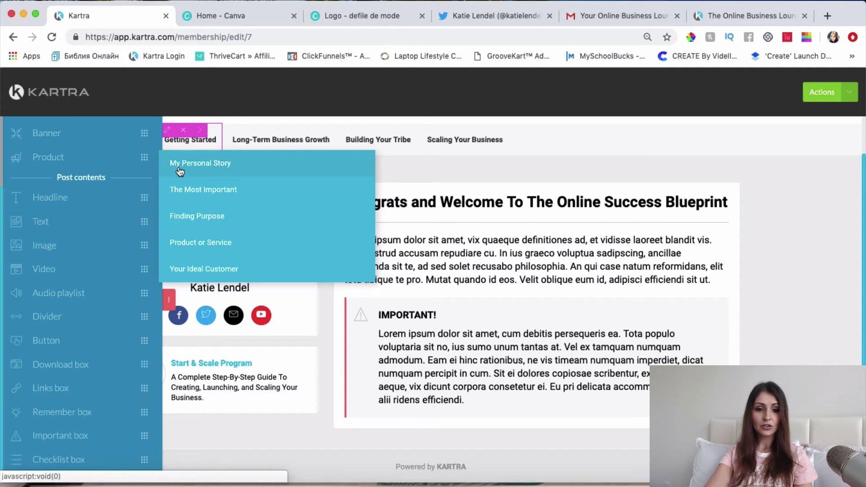
{"action": "left_click", "coordinate": [224, 165]}
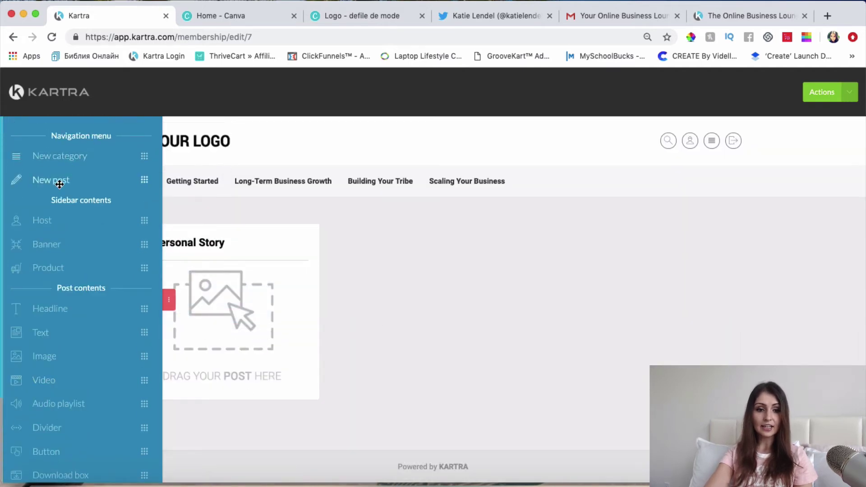
{"action": "left_click_drag", "start_coordinate": [58, 180], "coordinate": [247, 294]}
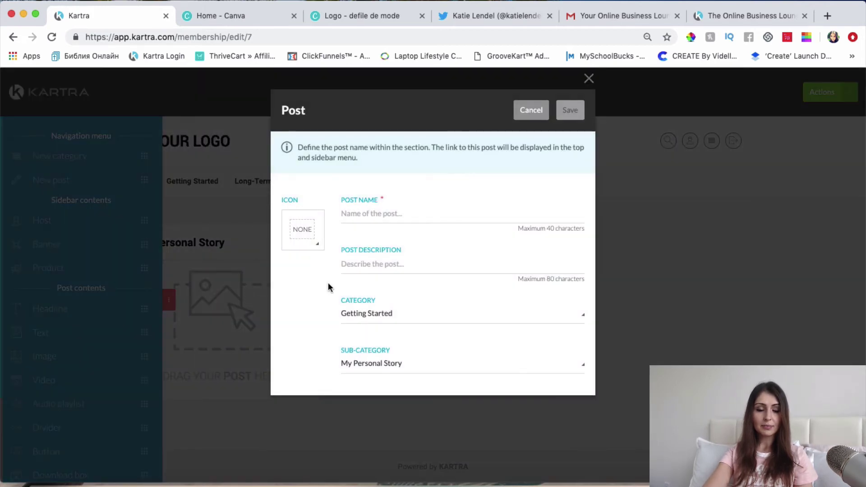
Give the new post the play icon.
{"action": "left_click", "coordinate": [310, 229]}
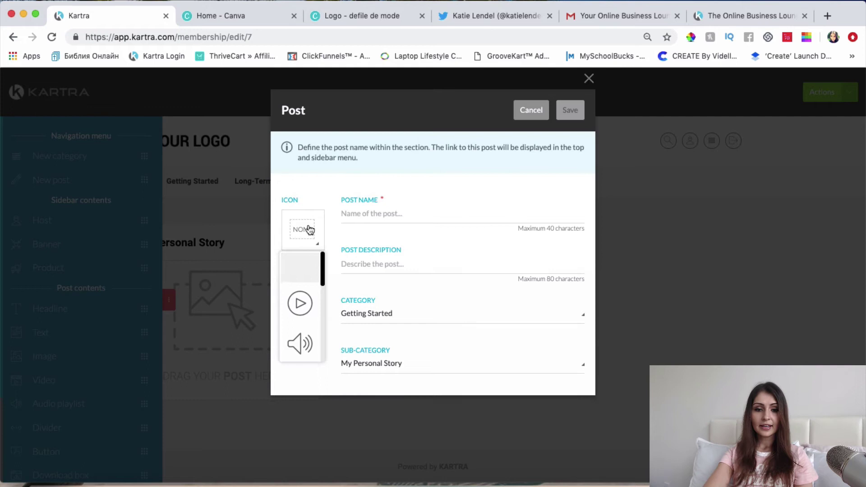
{"action": "left_click", "coordinate": [300, 304]}
{"action": "left_click", "coordinate": [306, 234]}
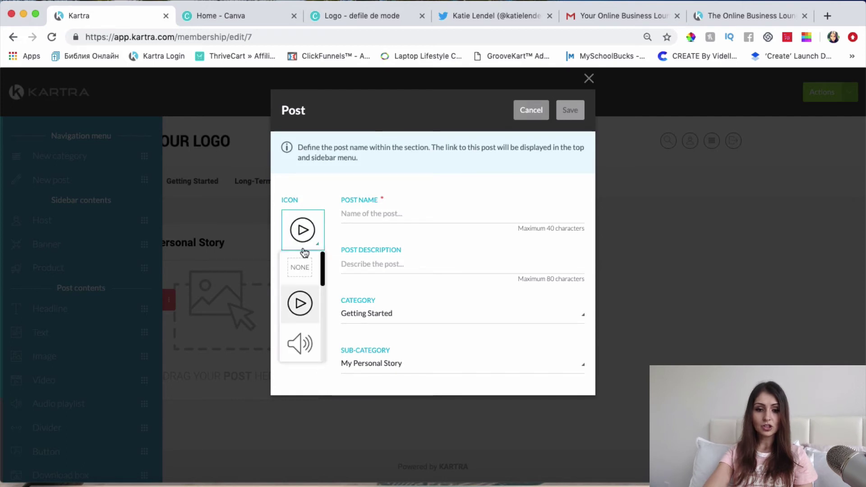
{"action": "left_click", "coordinate": [300, 304]}
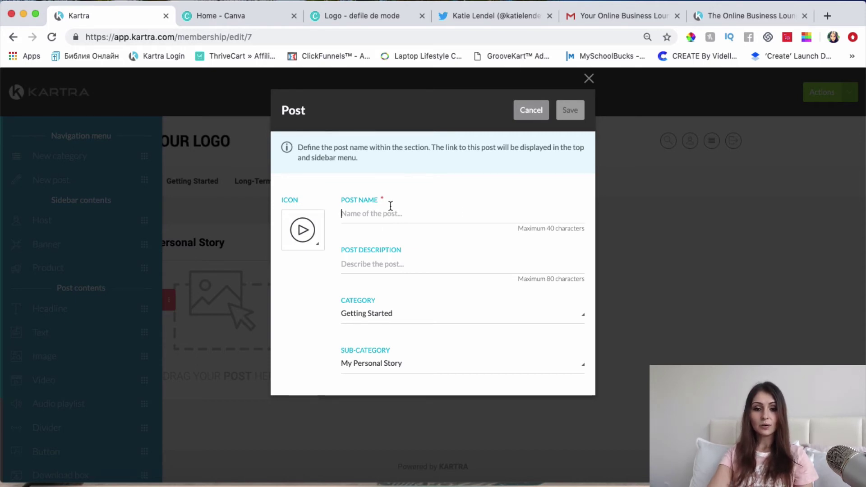
Enter 'My Personal Story' as the post name.
{"action": "left_click", "coordinate": [390, 206]}
{"action": "left_click", "coordinate": [512, 183]}
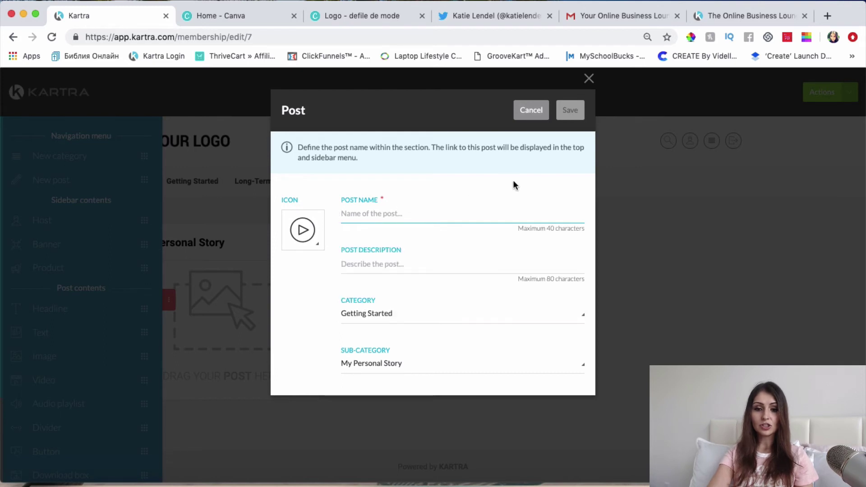
{"action": "left_click", "coordinate": [420, 212]}
{"action": "type", "text": "My Pe"}
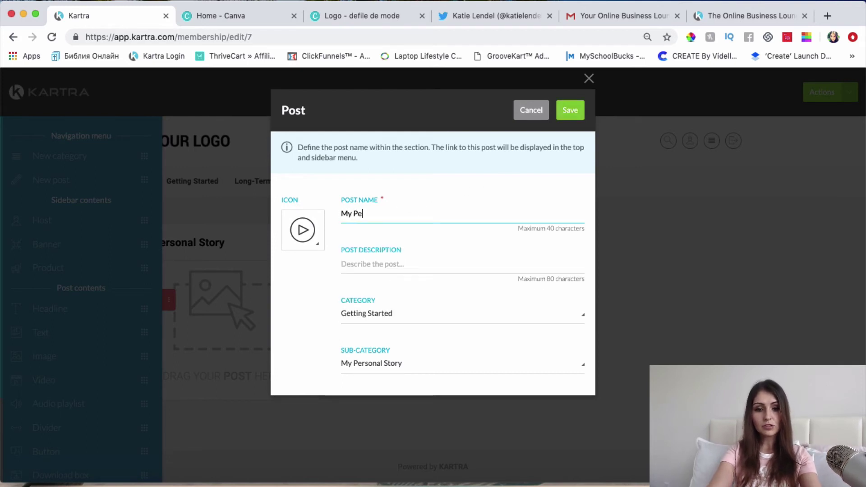
{"action": "type", "text": "rsonal "}
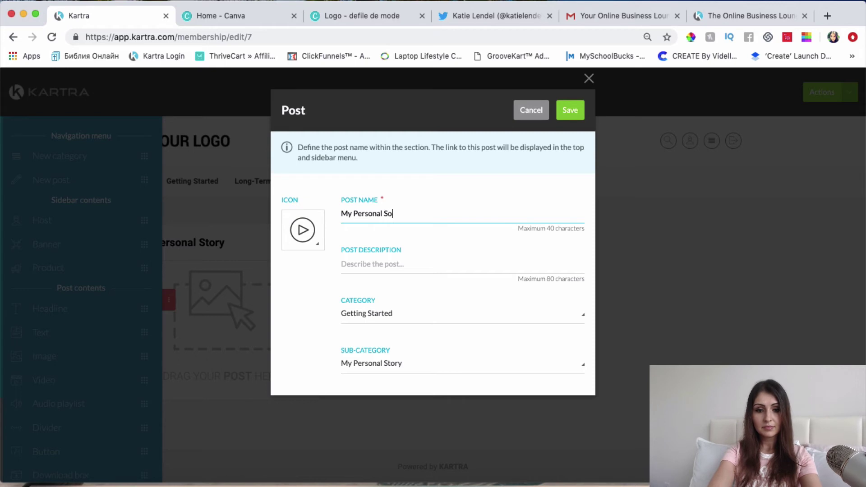
{"action": "type", "text": "Story"}
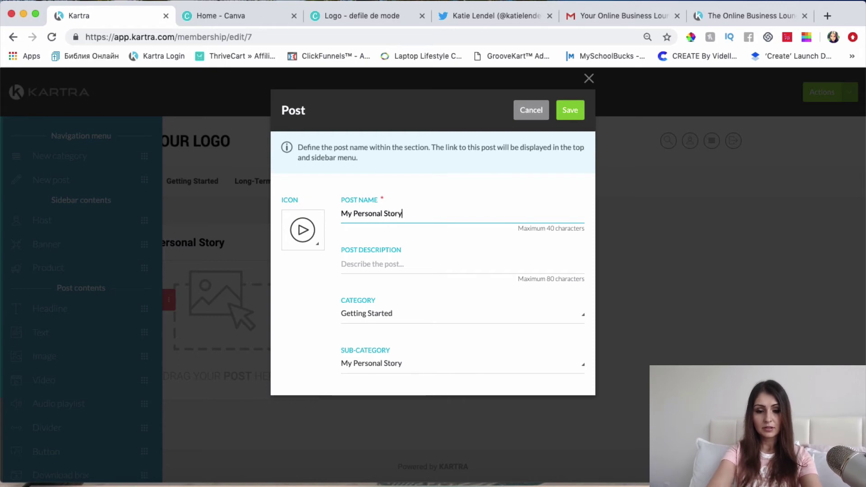
Enter 'Sharing My Personal Story' as the post description.
{"action": "left_click", "coordinate": [358, 266]}
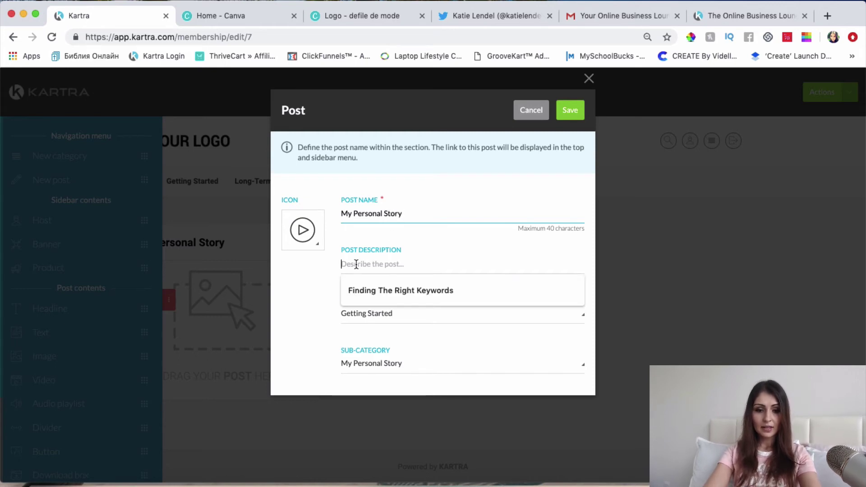
{"action": "type", "text": "M"}
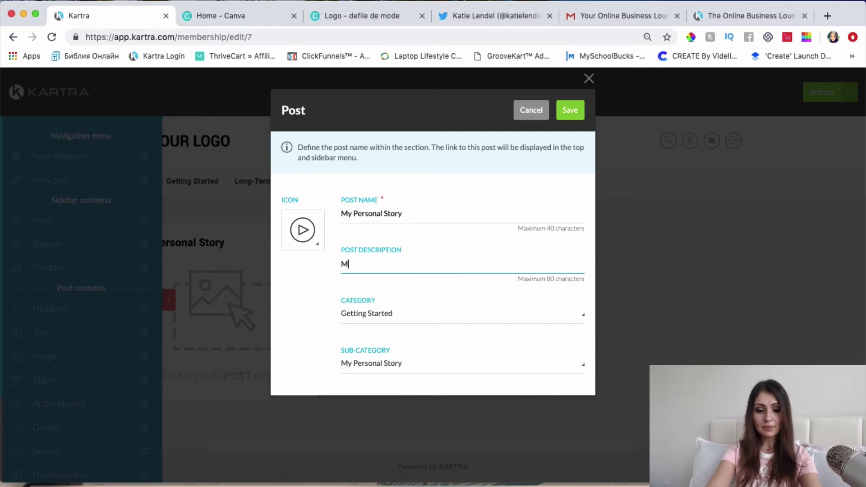
{"action": "type", "text": "y Personal Story"}
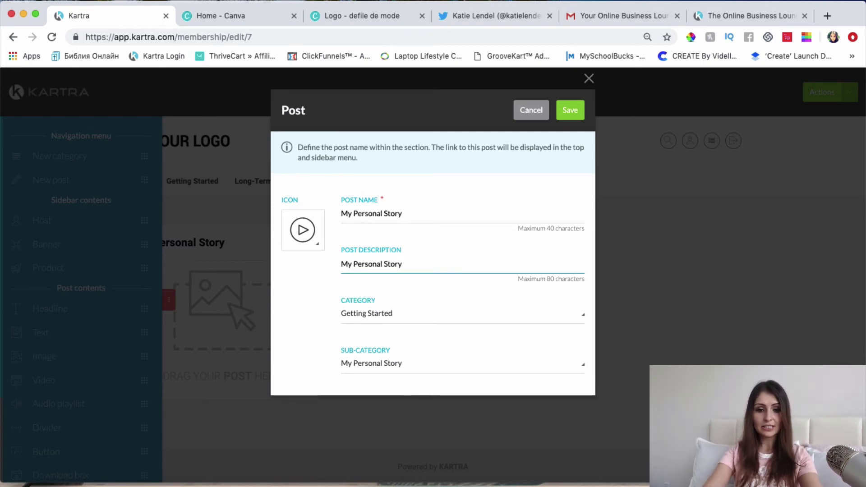
{"action": "left_click", "coordinate": [341, 266]}
{"action": "left_click", "coordinate": [342, 265]}
{"action": "type", "text": "Sharing"}
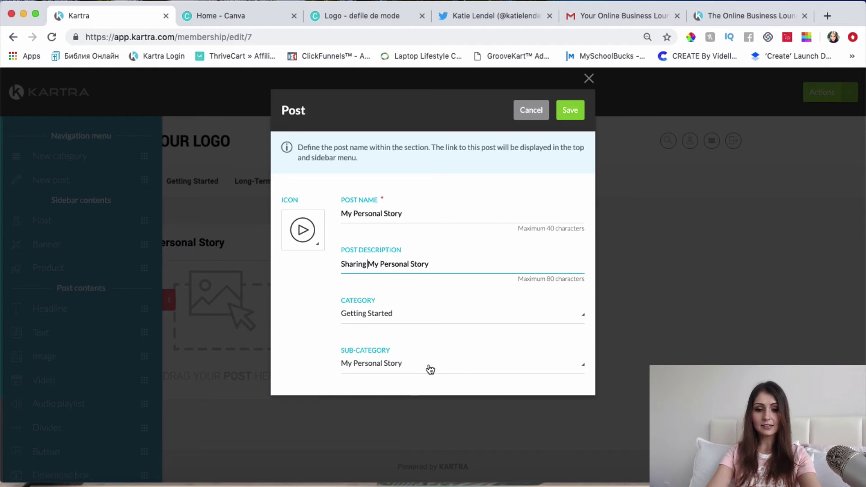
{"action": "left_click", "coordinate": [580, 115]}
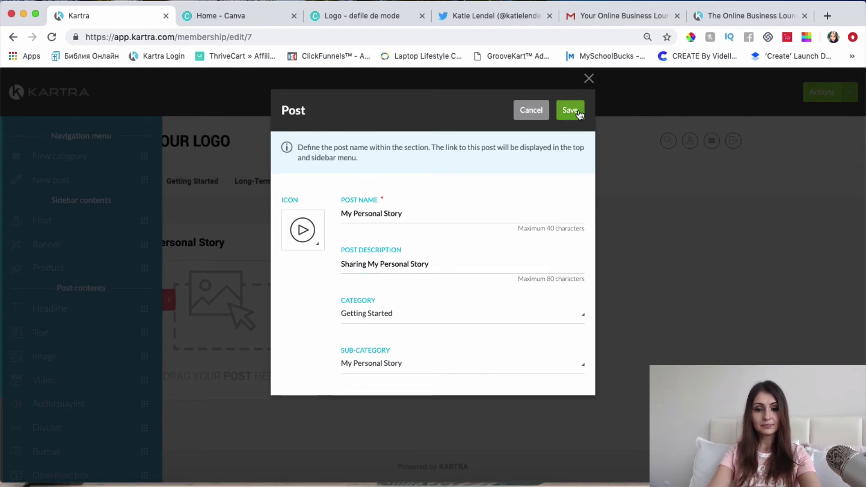
Save the My Personal Story post details.
{"action": "left_click", "coordinate": [571, 110]}
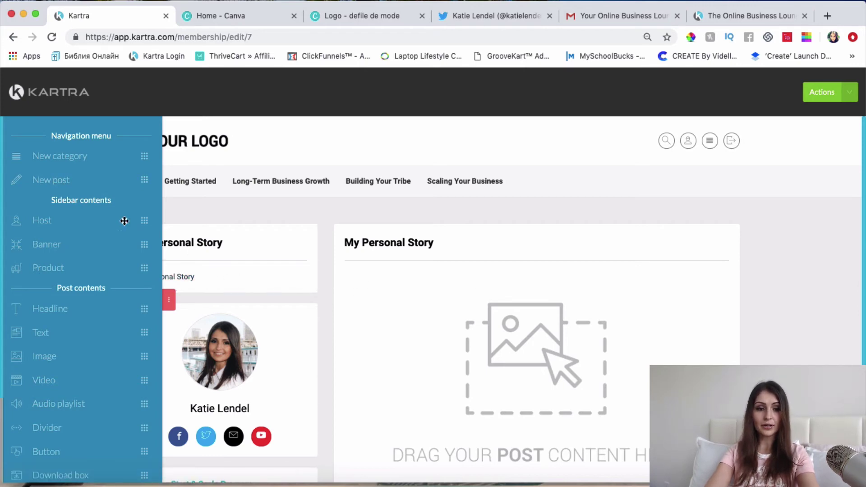
{"action": "scroll", "coordinate": [100, 373], "scroll_direction": "down", "scroll_amount": 2}
{"action": "scroll", "coordinate": [588, 361], "scroll_direction": "down", "scroll_amount": 3}
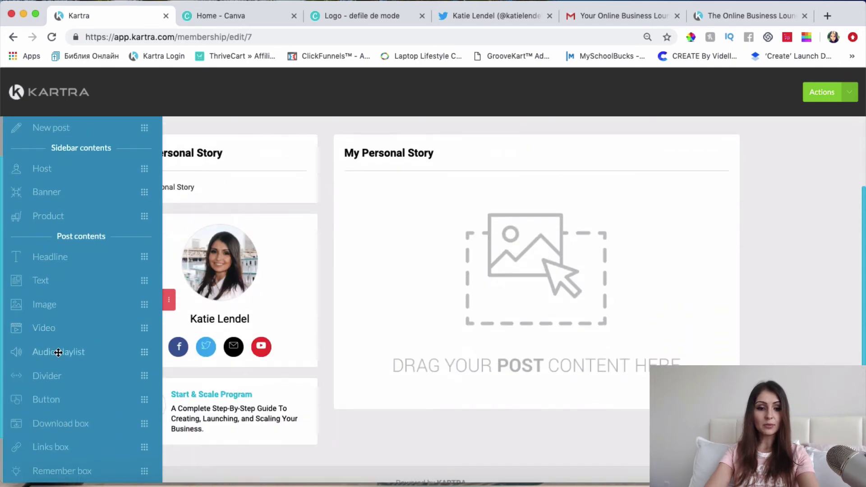
Add the HOW I GOT STARTED ONLINE video from Online Success Blueprint, with a text block below.
{"action": "left_click_drag", "start_coordinate": [51, 328], "coordinate": [508, 206]}
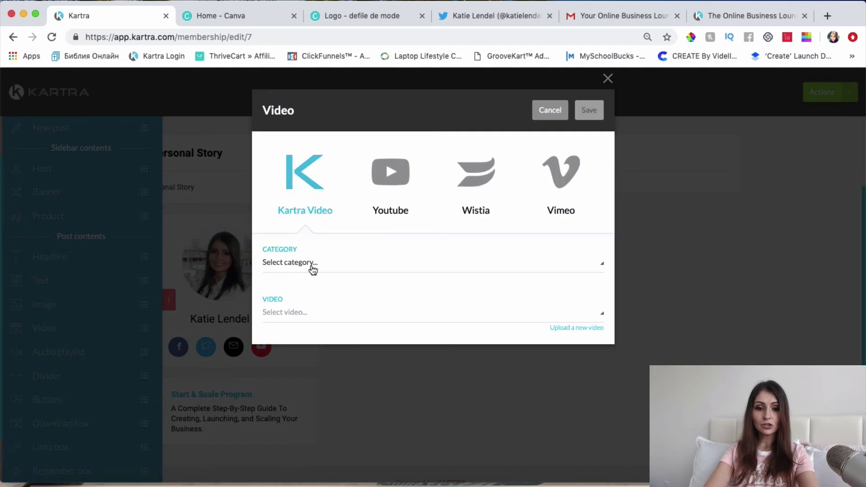
{"action": "left_click", "coordinate": [313, 266]}
{"action": "scroll", "coordinate": [331, 355], "scroll_direction": "down", "scroll_amount": 3}
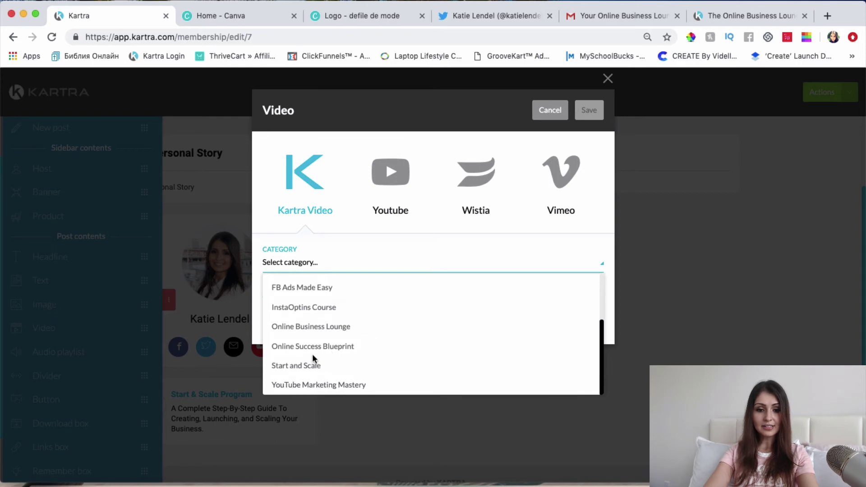
{"action": "left_click", "coordinate": [316, 347]}
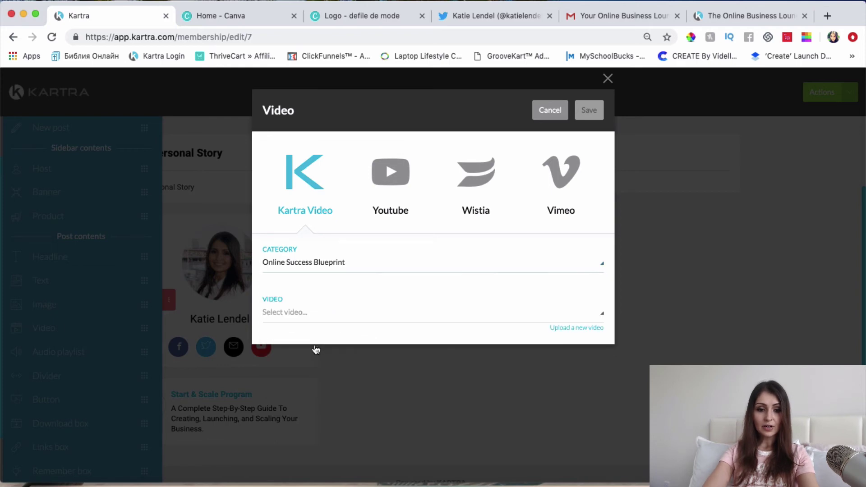
{"action": "left_click", "coordinate": [286, 315]}
{"action": "scroll", "coordinate": [332, 255], "scroll_direction": "down", "scroll_amount": 3}
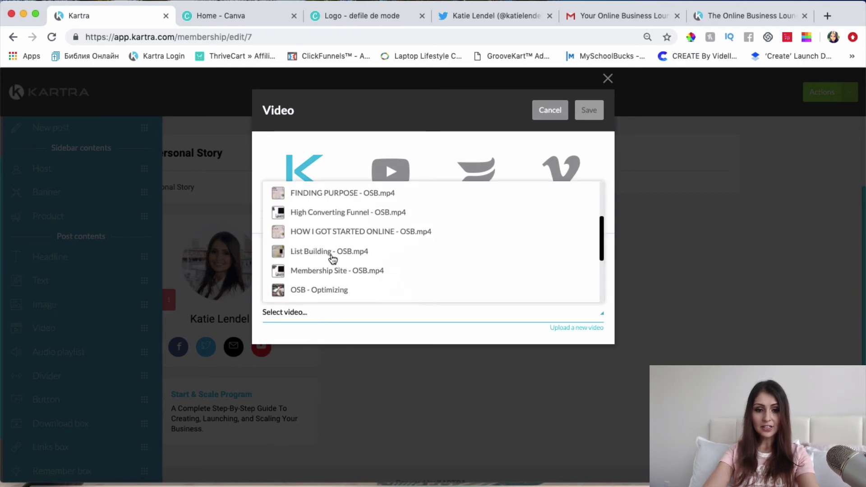
{"action": "scroll", "coordinate": [333, 258], "scroll_direction": "down", "scroll_amount": 5}
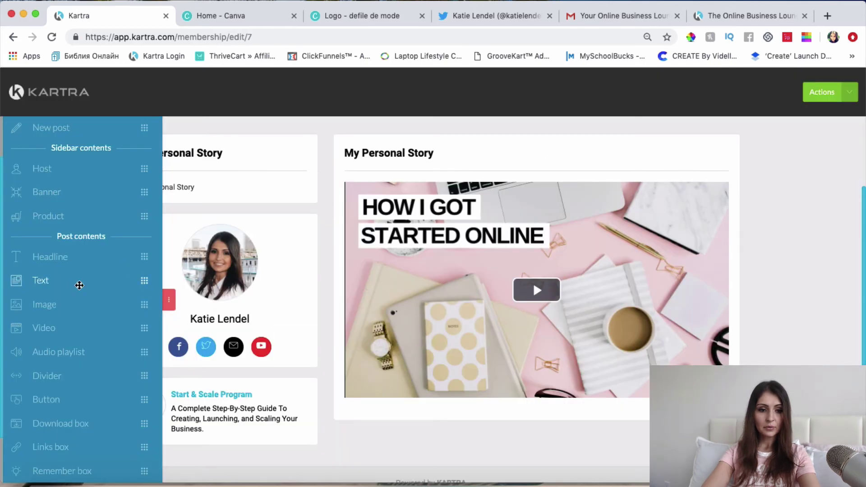
{"action": "left_click_drag", "start_coordinate": [72, 284], "coordinate": [480, 406]}
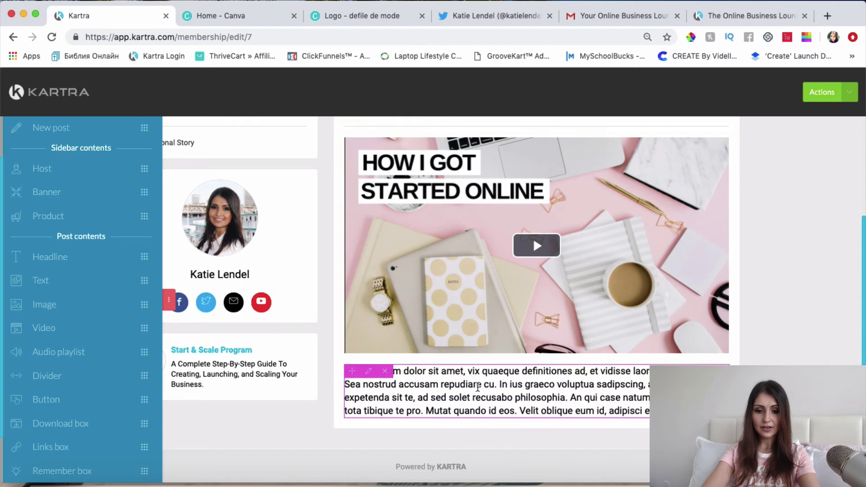
Replace the placeholder text with the pasted blog notes.
{"action": "left_click", "coordinate": [478, 387]}
{"action": "key", "text": "ctrl+a"}
{"action": "key", "text": "ctrl+v"}
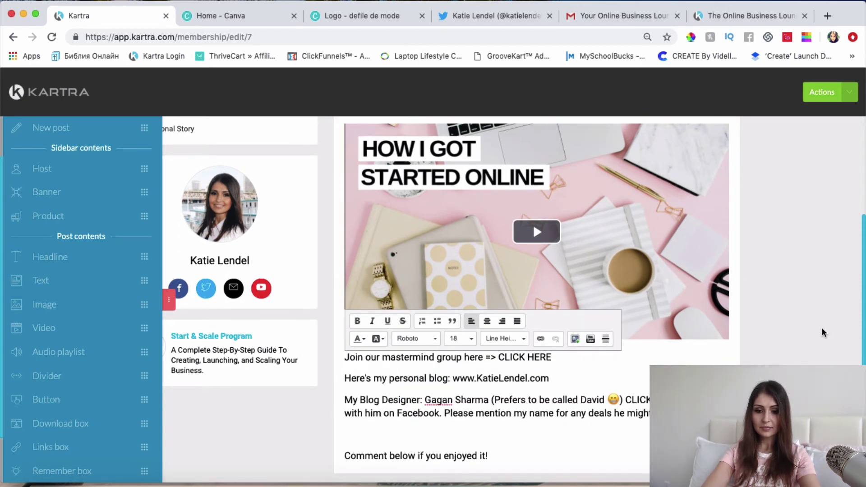
{"action": "scroll", "coordinate": [577, 395], "scroll_direction": "down", "scroll_amount": 2}
{"action": "scroll", "coordinate": [542, 406], "scroll_direction": "up", "scroll_amount": 3}
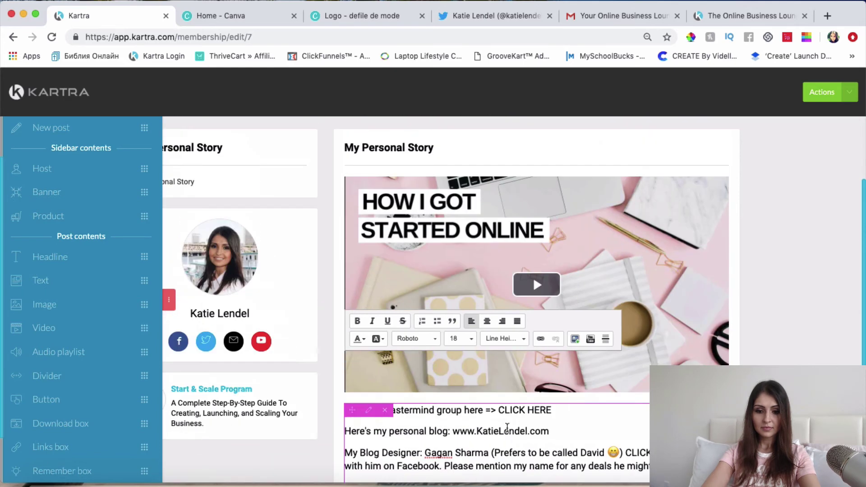
{"action": "scroll", "coordinate": [508, 428], "scroll_direction": "down", "scroll_amount": 2}
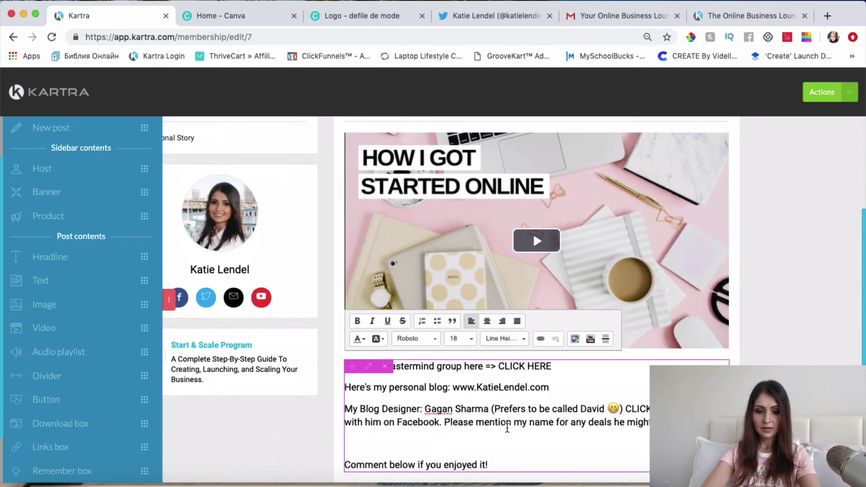
{"action": "scroll", "coordinate": [508, 428], "scroll_direction": "down", "scroll_amount": 2}
{"action": "left_click", "coordinate": [813, 339]}
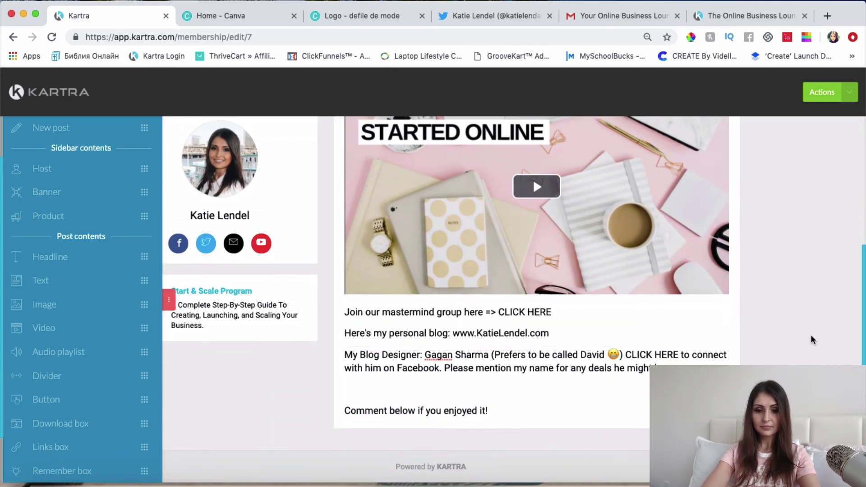
Turn the blog address into a link that opens in a new window.
{"action": "scroll", "coordinate": [813, 339], "scroll_direction": "up", "scroll_amount": 5}
{"action": "left_click", "coordinate": [558, 451]}
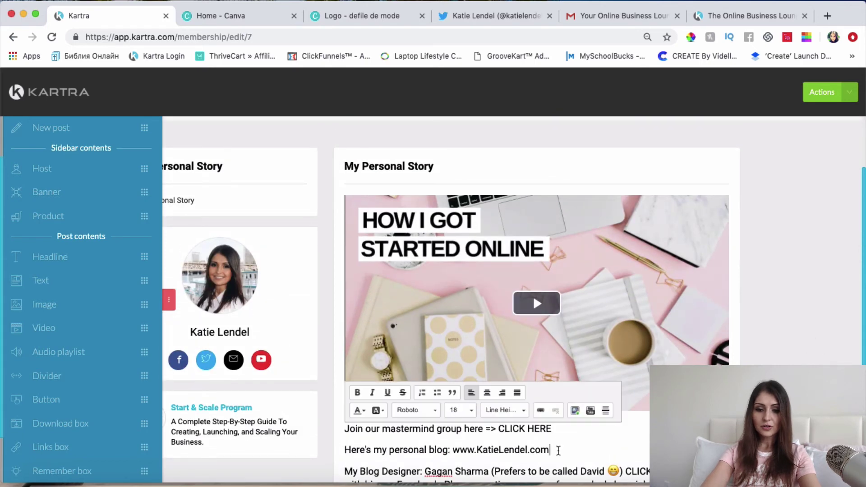
{"action": "left_click_drag", "start_coordinate": [551, 450], "coordinate": [452, 450]}
{"action": "key", "text": "super+c"}
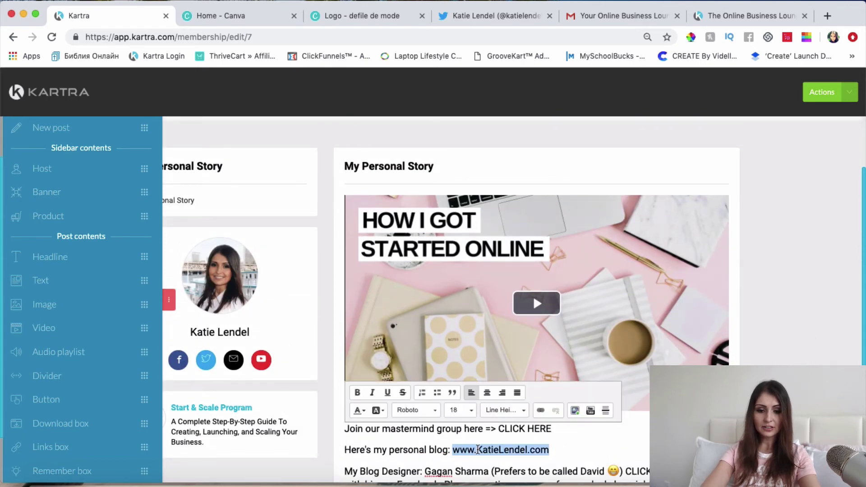
{"action": "left_click", "coordinate": [540, 410]}
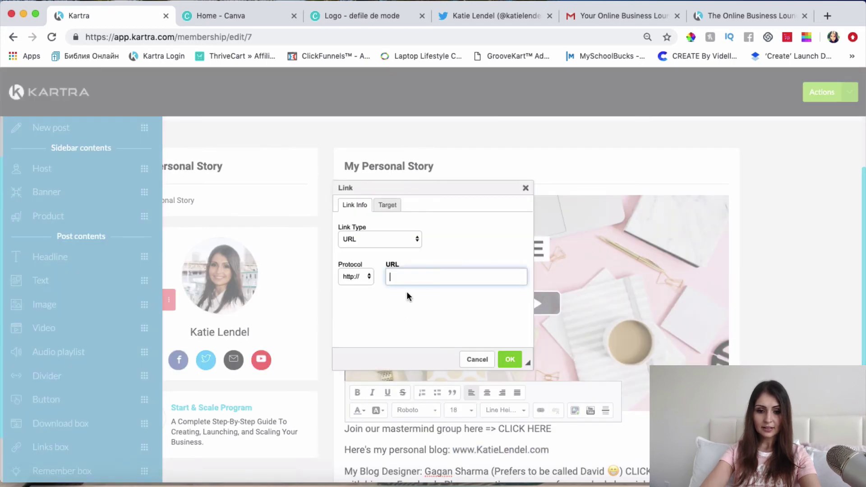
{"action": "key", "text": "super+v"}
{"action": "left_click", "coordinate": [396, 206]}
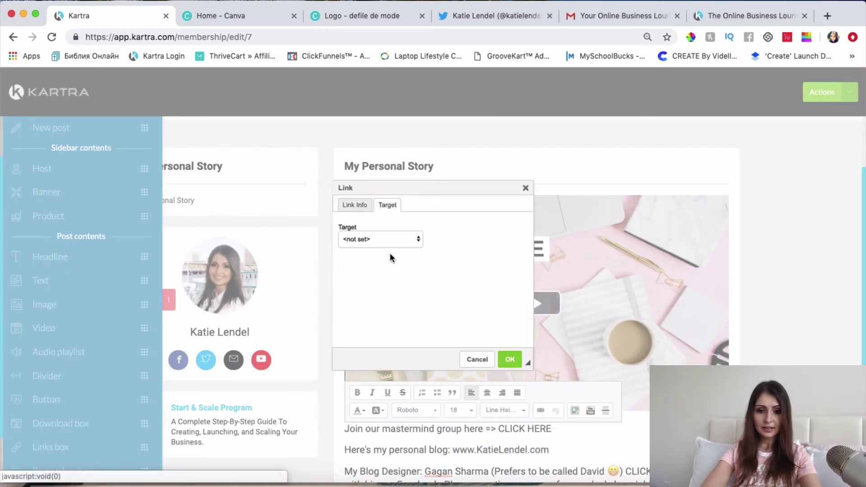
{"action": "left_click", "coordinate": [387, 237]}
{"action": "left_click", "coordinate": [383, 265]}
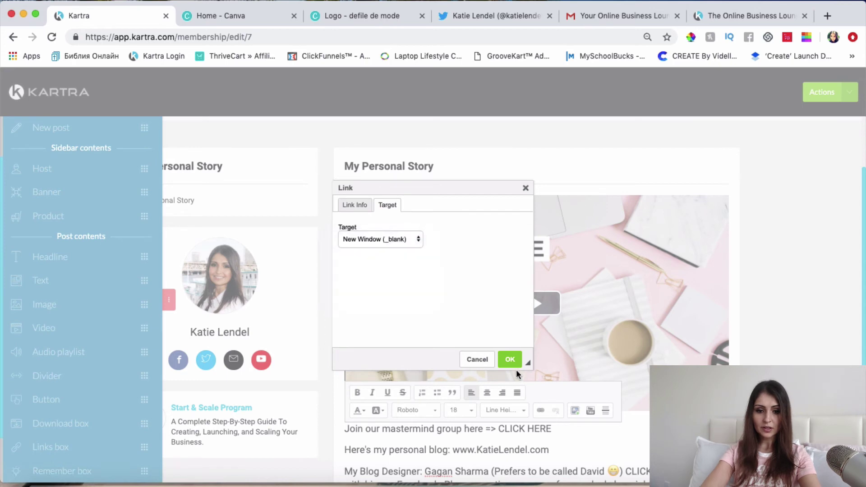
{"action": "left_click", "coordinate": [511, 360]}
Delete the mastermind line from the text block.
{"action": "scroll", "coordinate": [603, 413], "scroll_direction": "down", "scroll_amount": 1}
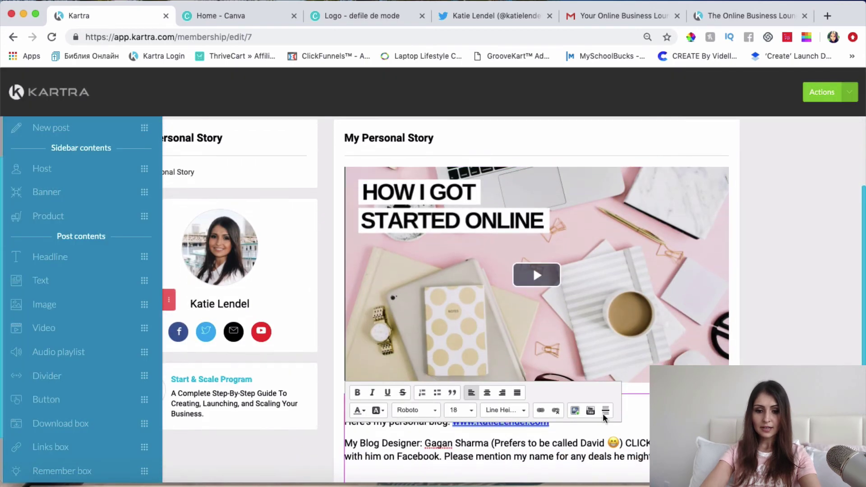
{"action": "scroll", "coordinate": [613, 453], "scroll_direction": "up", "scroll_amount": 2}
{"action": "left_click", "coordinate": [613, 453]}
{"action": "left_click_drag", "start_coordinate": [613, 452], "coordinate": [348, 451]}
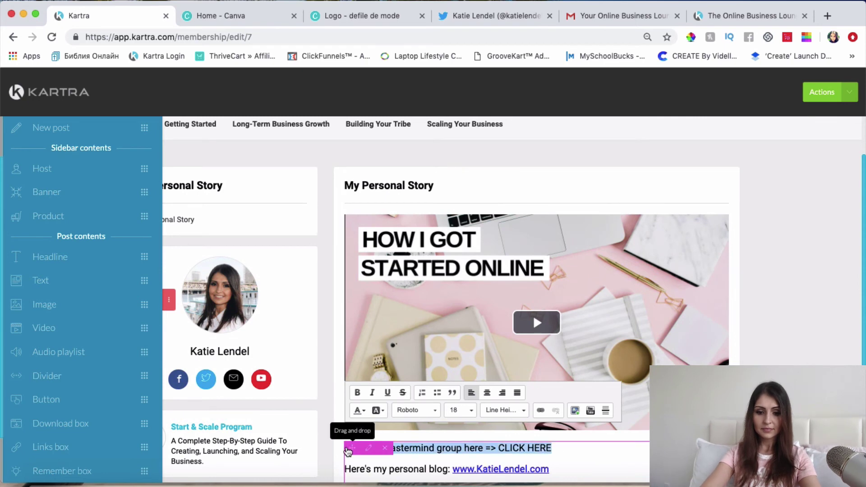
{"action": "key", "text": "BackSpace"}
{"action": "key", "text": "BackSpace"}
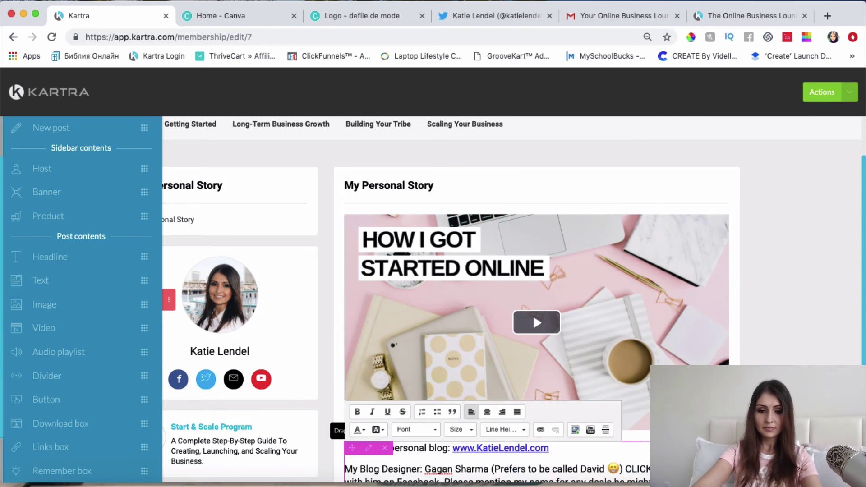
{"action": "scroll", "coordinate": [790, 300], "scroll_direction": "down", "scroll_amount": 3}
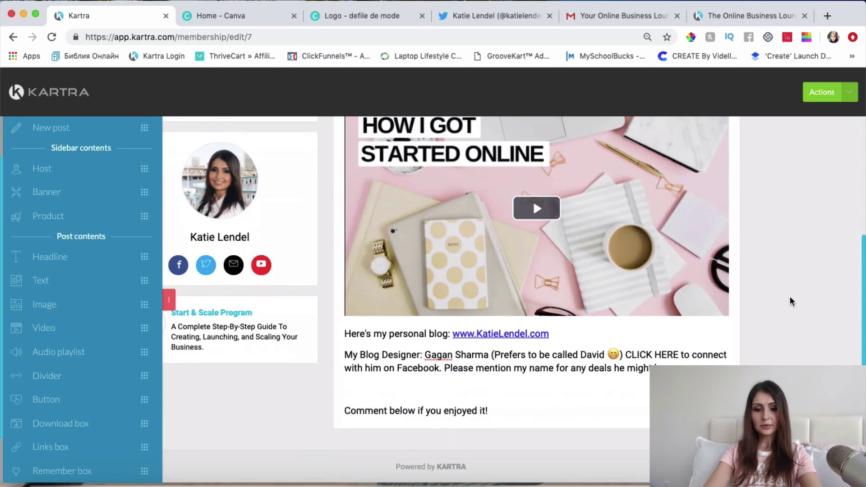
Go to The Most Important lesson through the Getting Started menu.
{"action": "scroll", "coordinate": [790, 302], "scroll_direction": "up", "scroll_amount": 3}
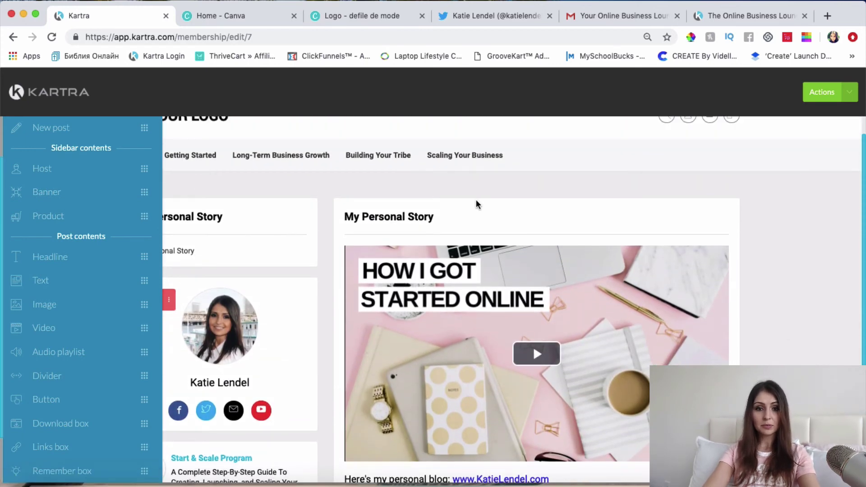
{"action": "mouse_move", "coordinate": [186, 161]}
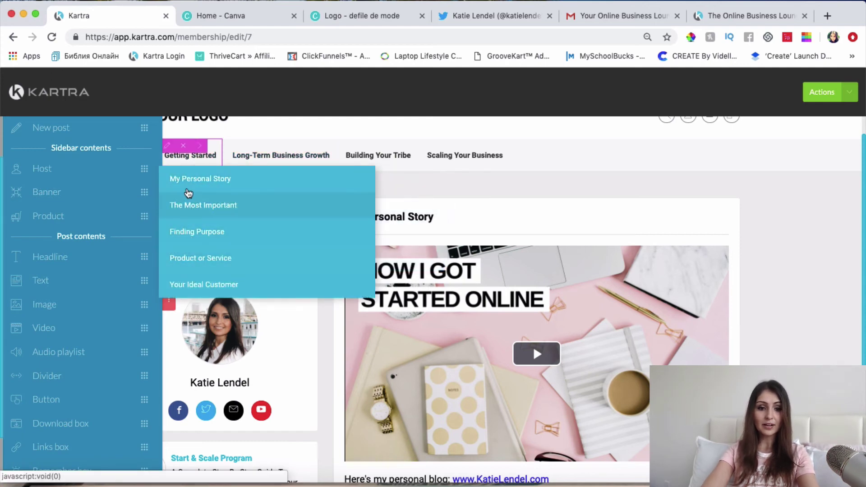
{"action": "scroll", "coordinate": [519, 311], "scroll_direction": "down", "scroll_amount": 3}
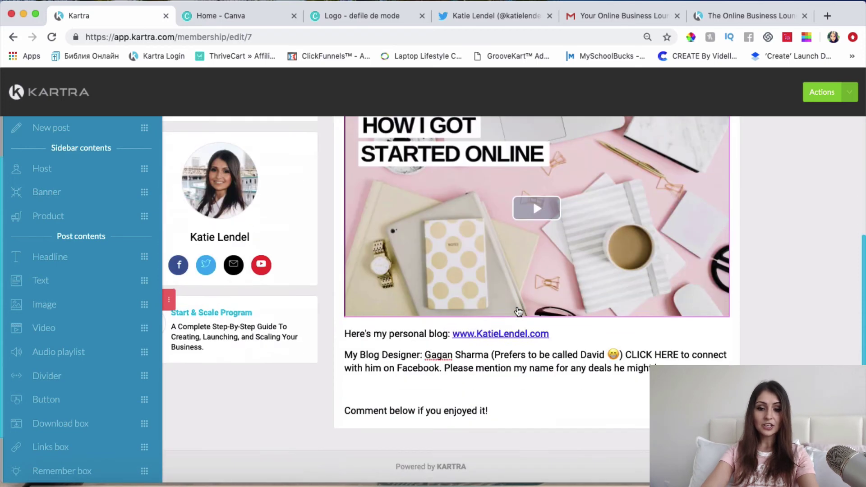
{"action": "scroll", "coordinate": [379, 299], "scroll_direction": "up", "scroll_amount": 2}
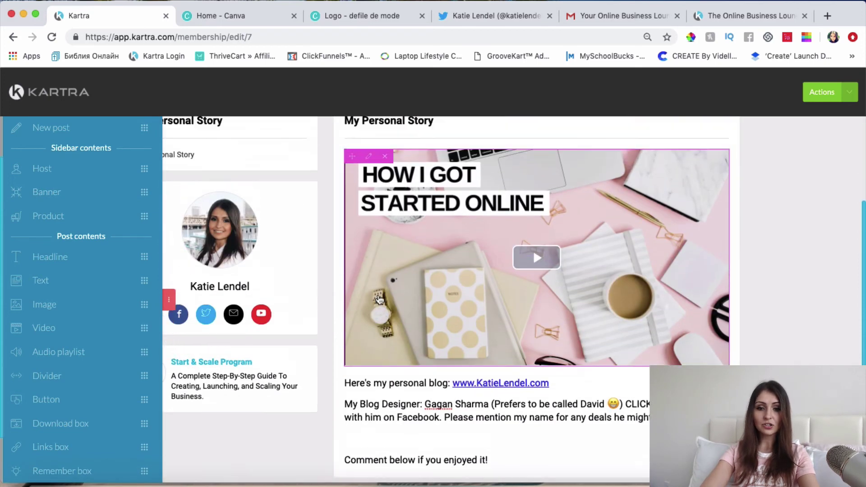
{"action": "scroll", "coordinate": [379, 298], "scroll_direction": "up", "scroll_amount": 3}
{"action": "mouse_move", "coordinate": [197, 183]}
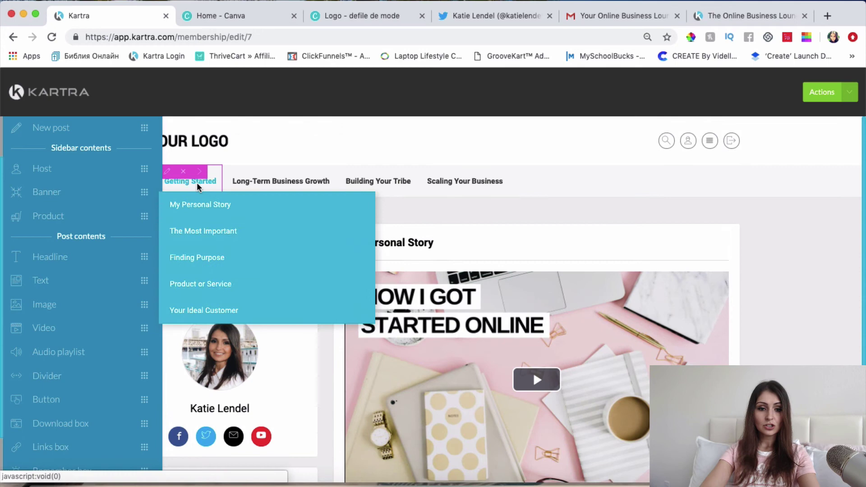
{"action": "left_click", "coordinate": [197, 230]}
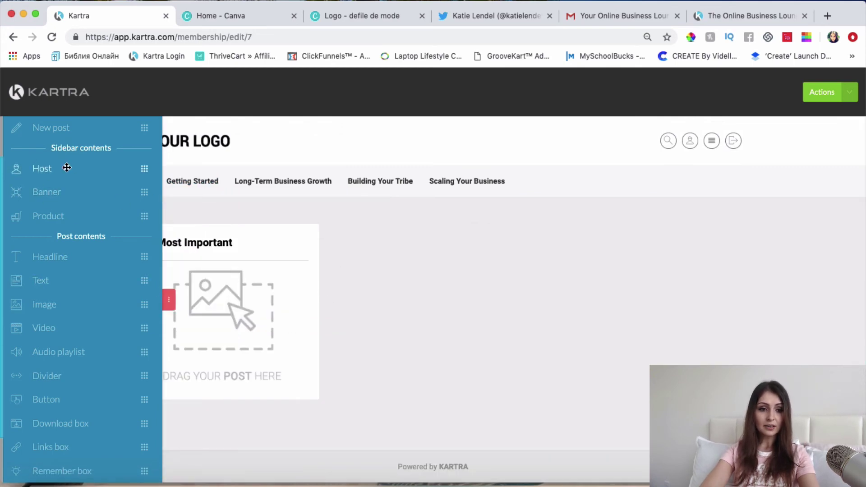
Add a new post to the lesson and bold its 'Homework for tonight:' heading.
{"action": "scroll", "coordinate": [69, 163], "scroll_direction": "up", "scroll_amount": 2}
{"action": "left_click_drag", "start_coordinate": [62, 181], "coordinate": [259, 290]}
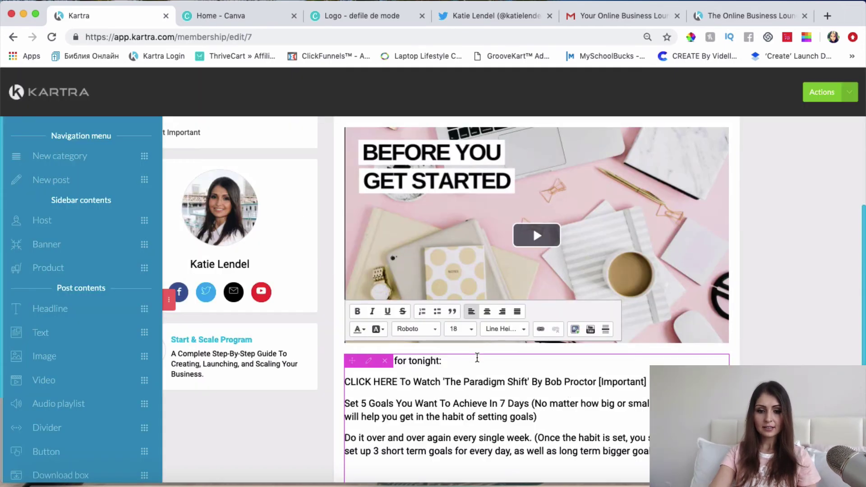
{"action": "triple_click", "coordinate": [478, 359]}
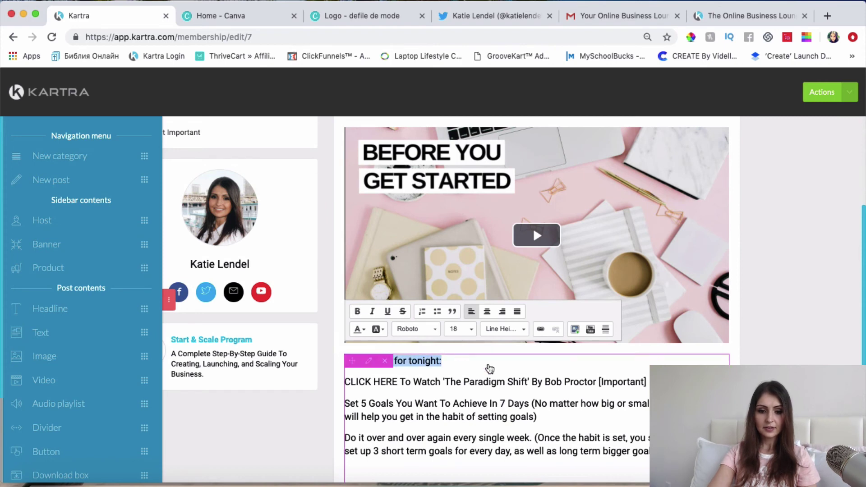
{"action": "scroll", "coordinate": [490, 369], "scroll_direction": "down", "scroll_amount": 2}
{"action": "left_click", "coordinate": [357, 311]}
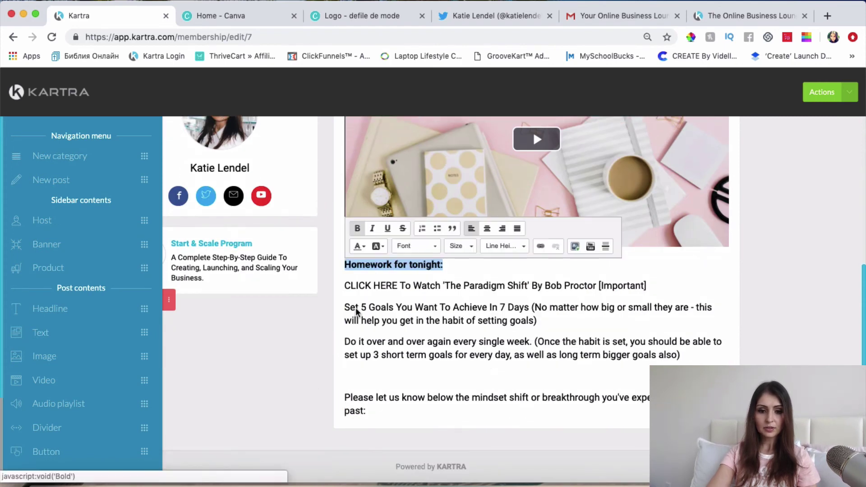
{"action": "left_click", "coordinate": [345, 342]}
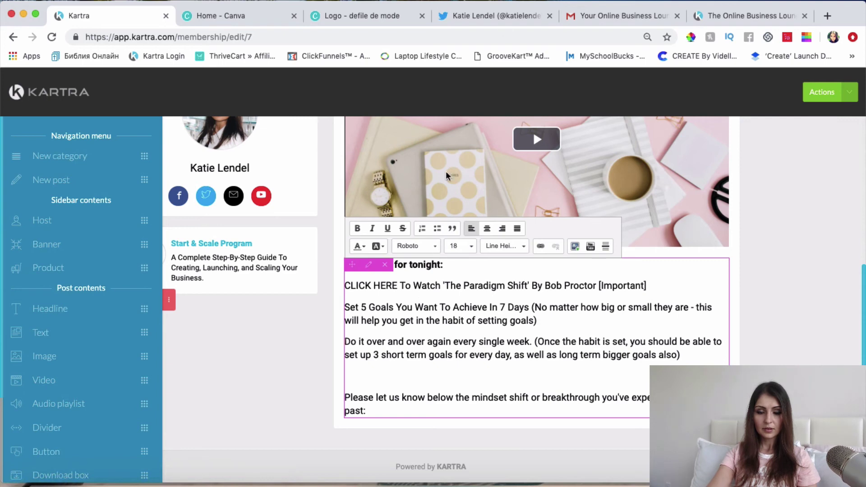
Review the post's BEFORE YOU GET STARTED video and homework text.
{"action": "scroll", "coordinate": [446, 175], "scroll_direction": "up", "scroll_amount": 5}
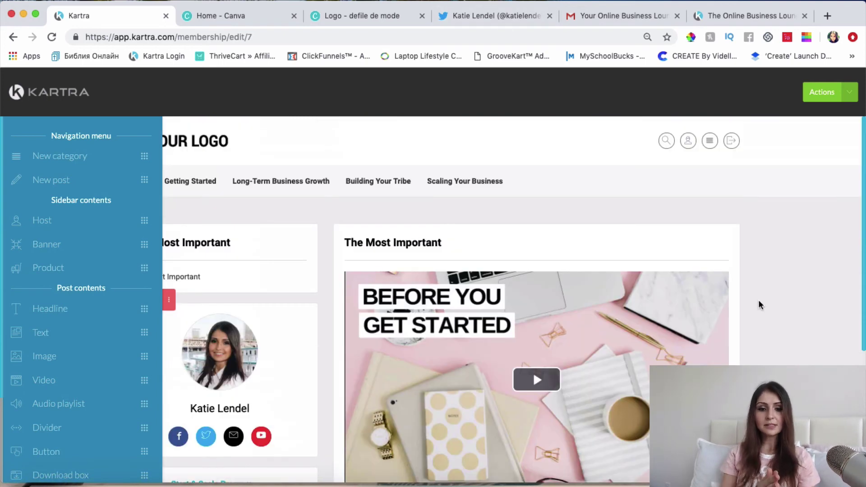
{"action": "mouse_move", "coordinate": [198, 185]}
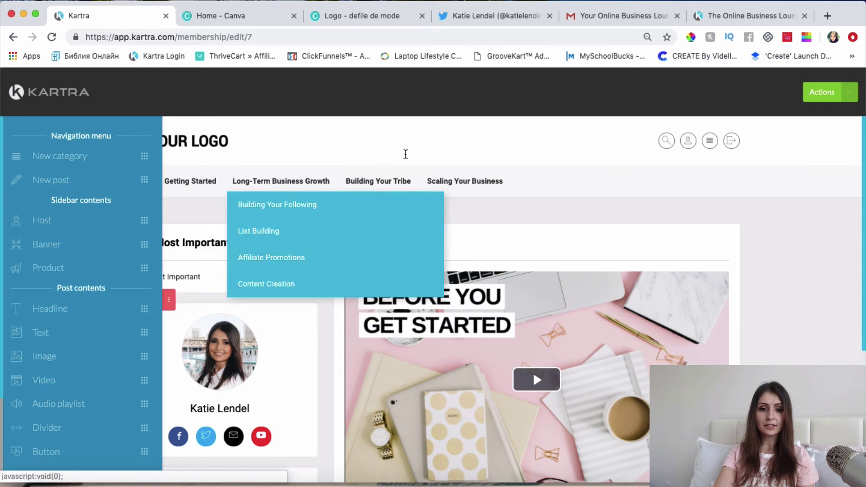
{"action": "mouse_move", "coordinate": [401, 216]}
{"action": "mouse_move", "coordinate": [472, 181]}
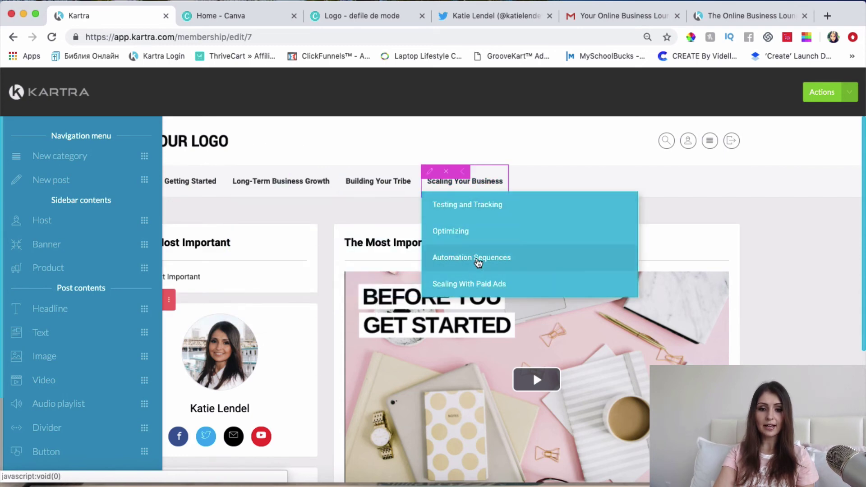
{"action": "scroll", "coordinate": [519, 271], "scroll_direction": "down", "scroll_amount": 1}
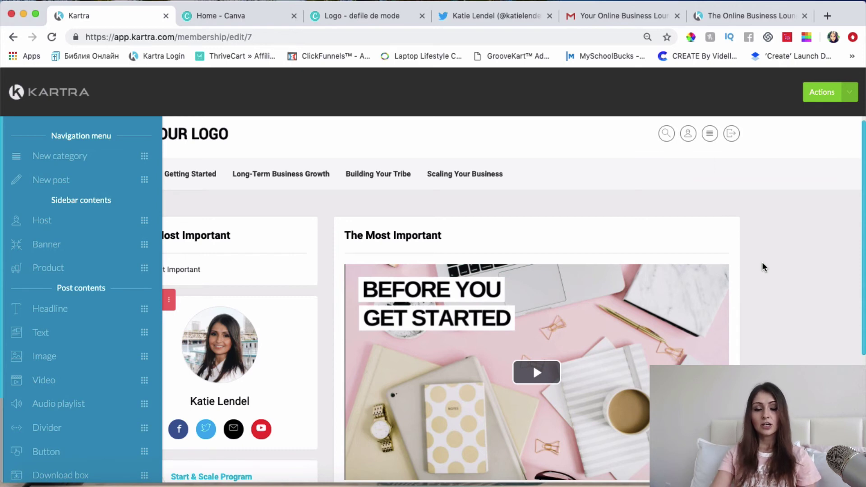
{"action": "scroll", "coordinate": [669, 277], "scroll_direction": "down", "scroll_amount": 2}
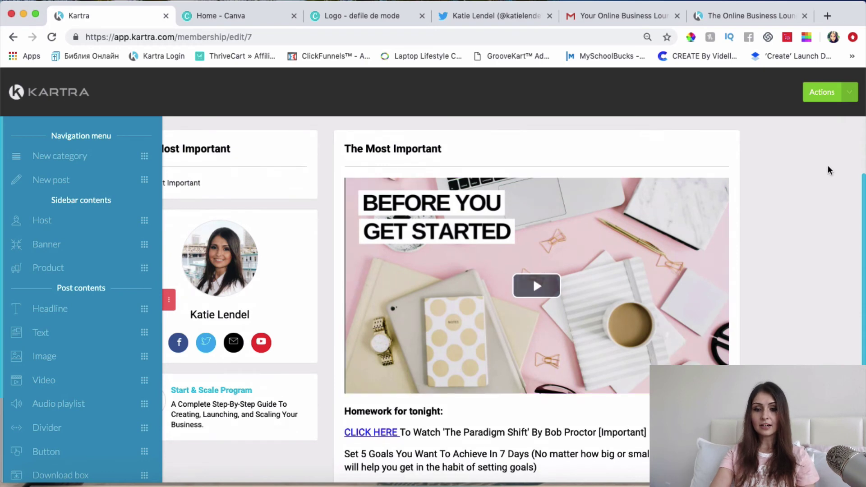
{"action": "scroll", "coordinate": [840, 154], "scroll_direction": "up", "scroll_amount": 2}
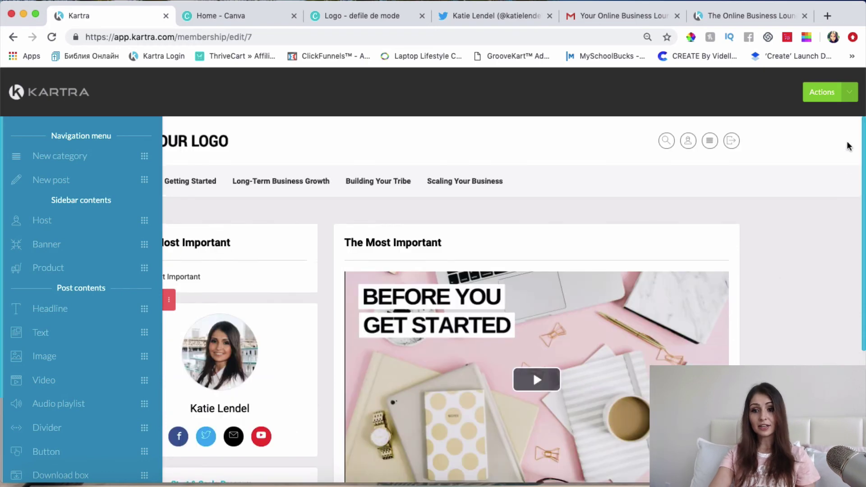
Save the membership progress, then use Save & Exit to reach template selection.
{"action": "left_click", "coordinate": [827, 93]}
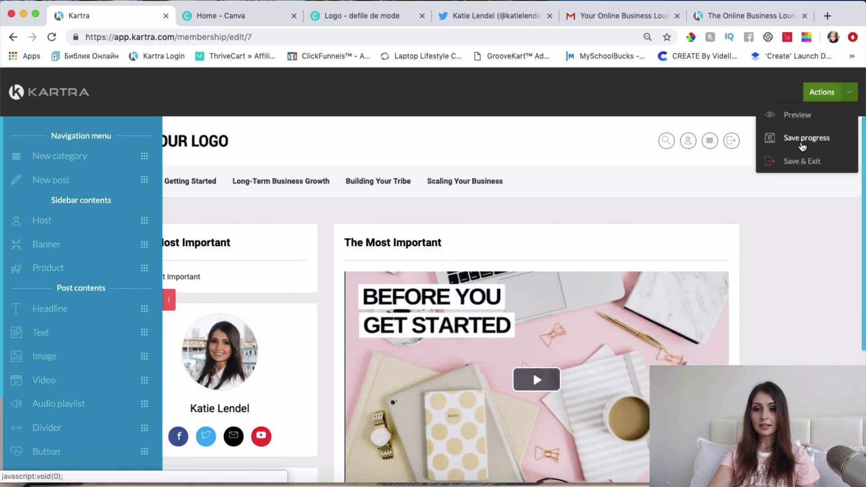
{"action": "left_click", "coordinate": [803, 144]}
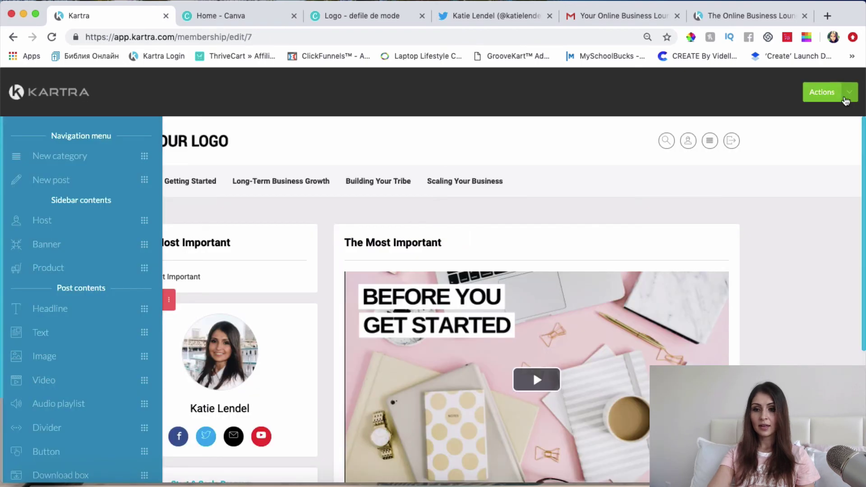
{"action": "left_click", "coordinate": [846, 99]}
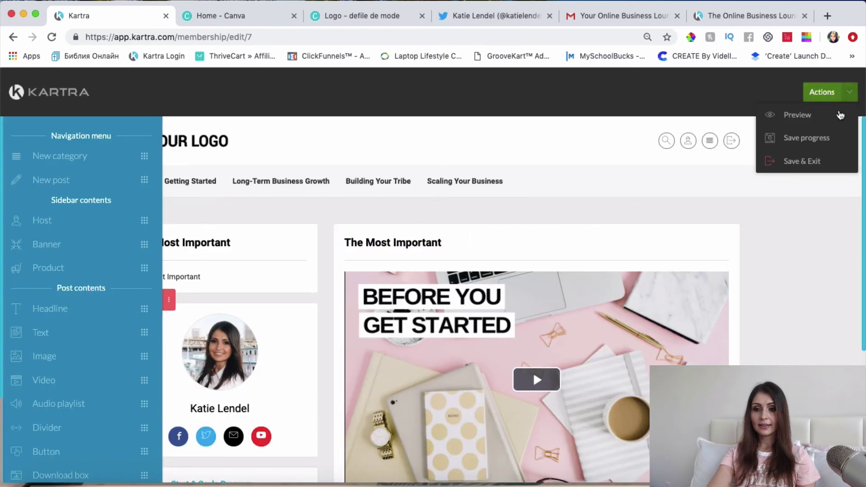
{"action": "left_click", "coordinate": [787, 164]}
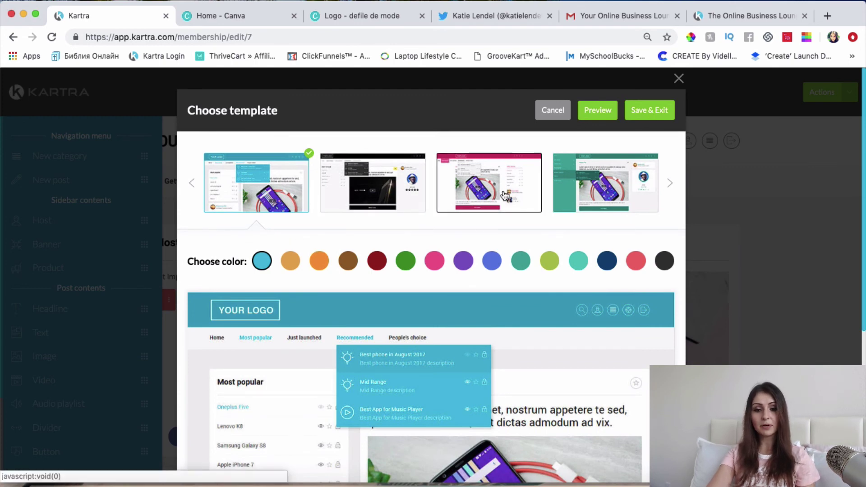
Set the portal colour to pink.
{"action": "scroll", "coordinate": [505, 195], "scroll_direction": "down", "scroll_amount": 5}
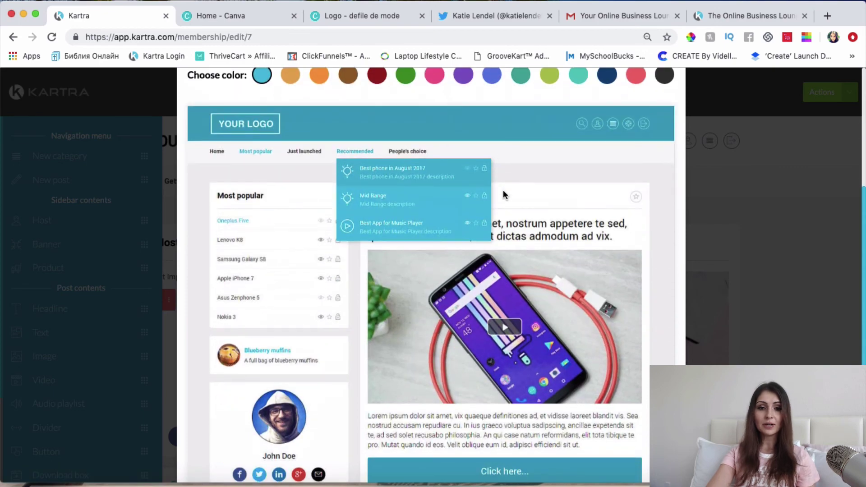
{"action": "scroll", "coordinate": [503, 191], "scroll_direction": "down", "scroll_amount": 1}
{"action": "scroll", "coordinate": [504, 191], "scroll_direction": "up", "scroll_amount": 3}
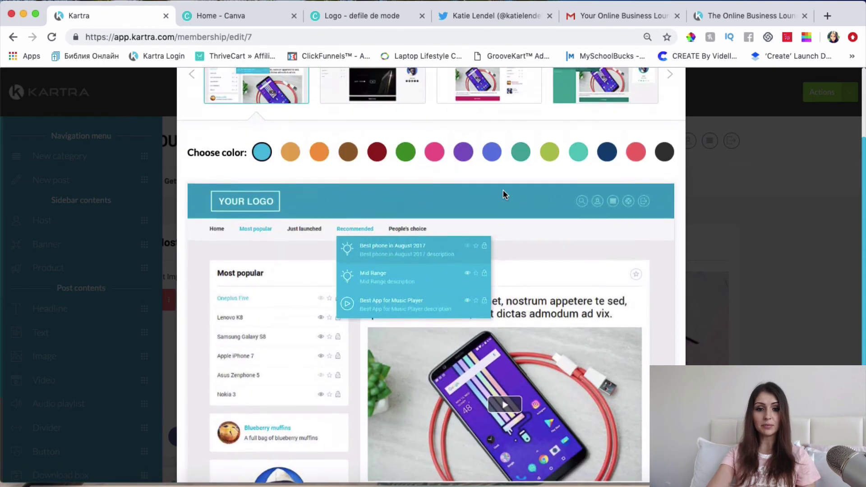
{"action": "left_click", "coordinate": [291, 152]}
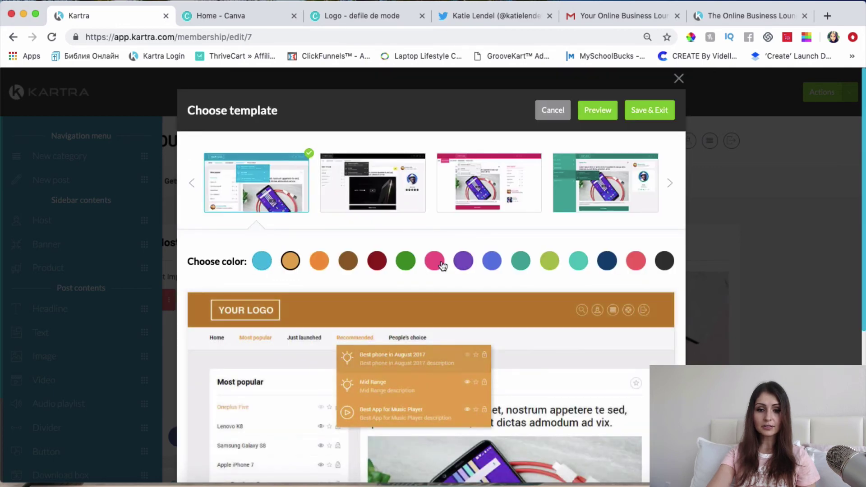
{"action": "left_click", "coordinate": [434, 261]}
Compare template layouts, pick one, and save it with Save & Exit.
{"action": "left_click", "coordinate": [193, 184]}
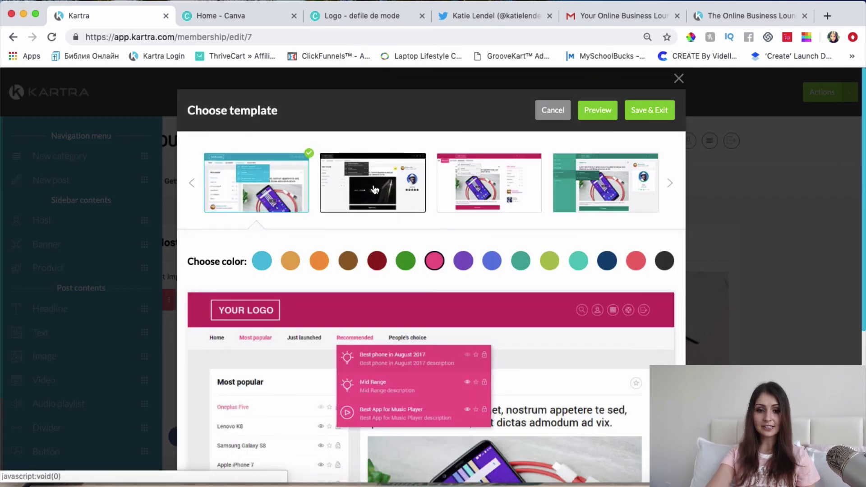
{"action": "left_click", "coordinate": [373, 190]}
{"action": "scroll", "coordinate": [456, 319], "scroll_direction": "down", "scroll_amount": 3}
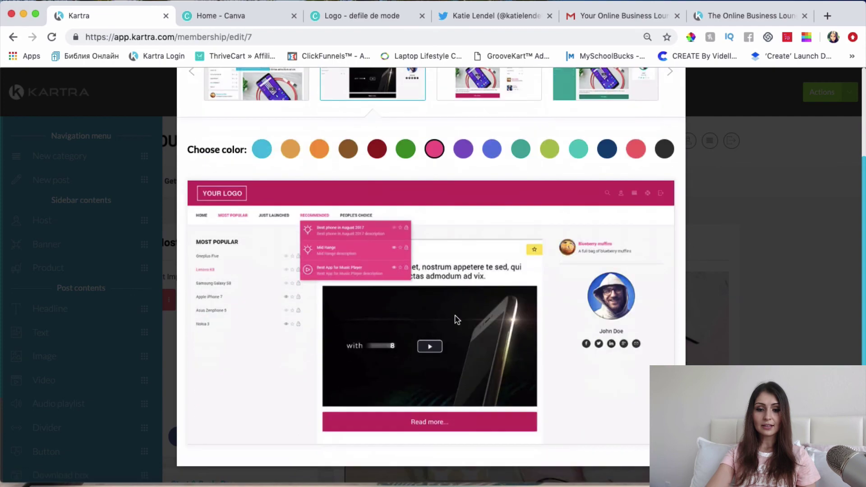
{"action": "scroll", "coordinate": [456, 319], "scroll_direction": "up", "scroll_amount": 2}
{"action": "scroll", "coordinate": [456, 319], "scroll_direction": "up", "scroll_amount": 1}
{"action": "left_click", "coordinate": [490, 185]}
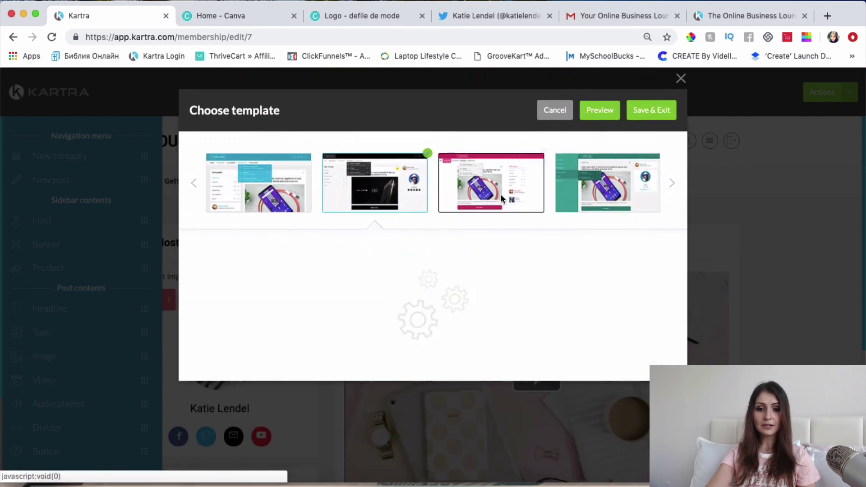
{"action": "left_click", "coordinate": [607, 187]}
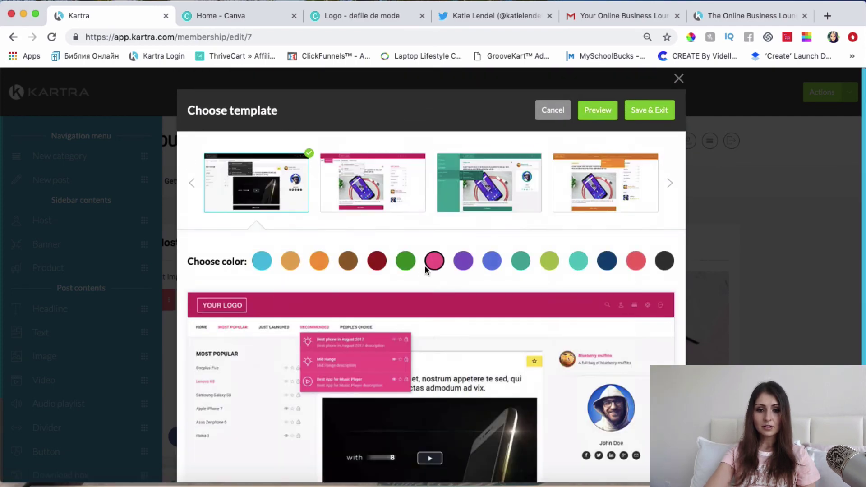
{"action": "scroll", "coordinate": [426, 270], "scroll_direction": "down", "scroll_amount": 3}
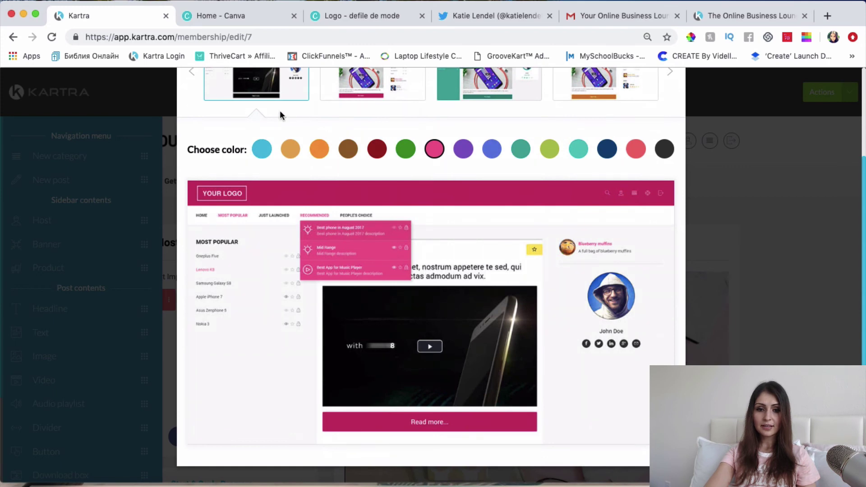
{"action": "scroll", "coordinate": [280, 113], "scroll_direction": "up", "scroll_amount": 3}
{"action": "left_click", "coordinate": [650, 111]}
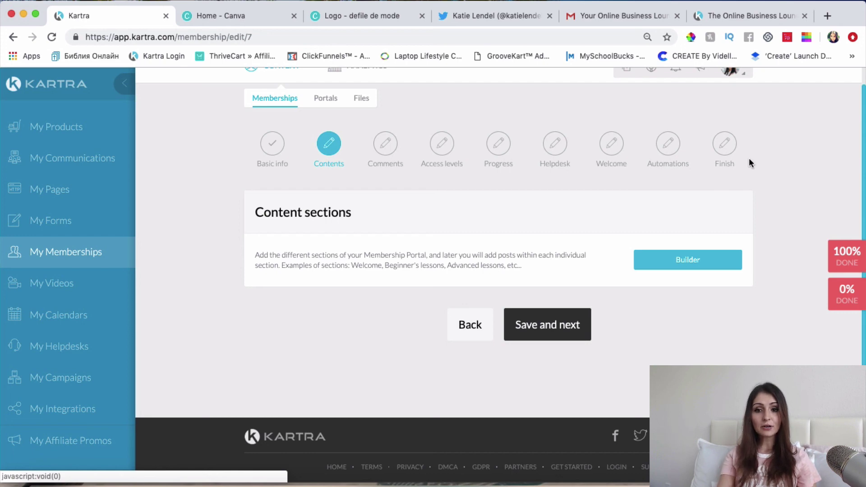
{"action": "scroll", "coordinate": [751, 163], "scroll_direction": "up", "scroll_amount": 1}
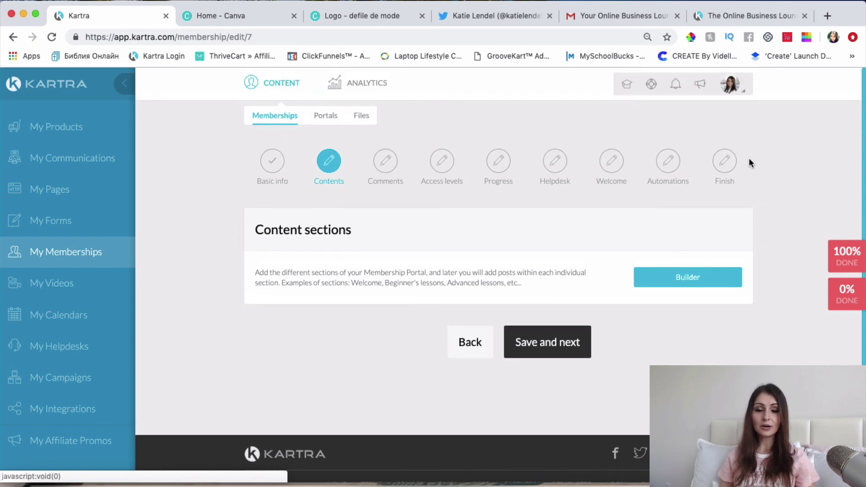